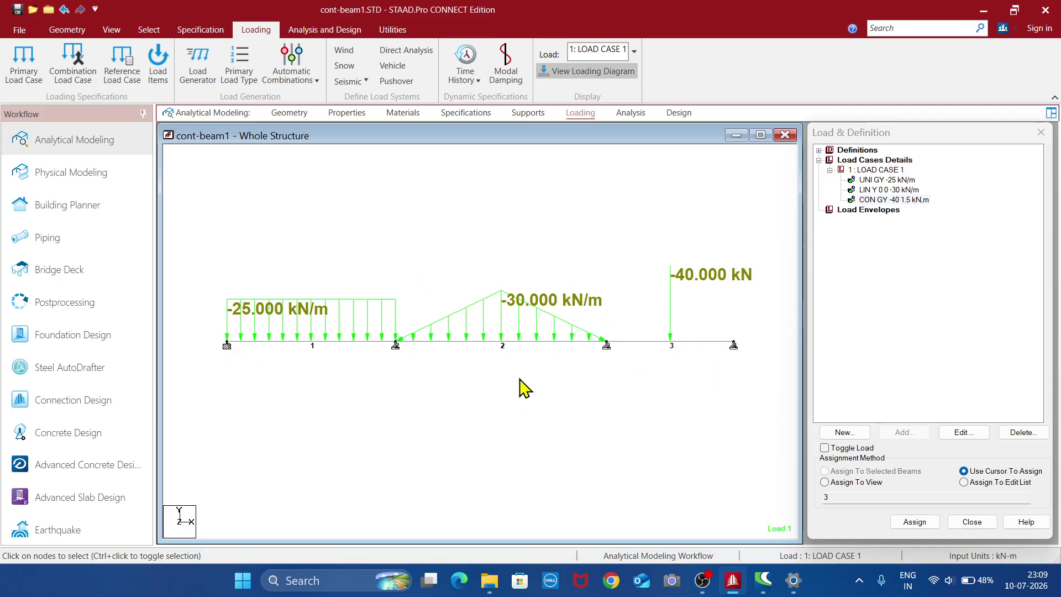
# - Add a Perform Analysis command with the All print option to the continuous beam model
pyautogui.click(631, 113)
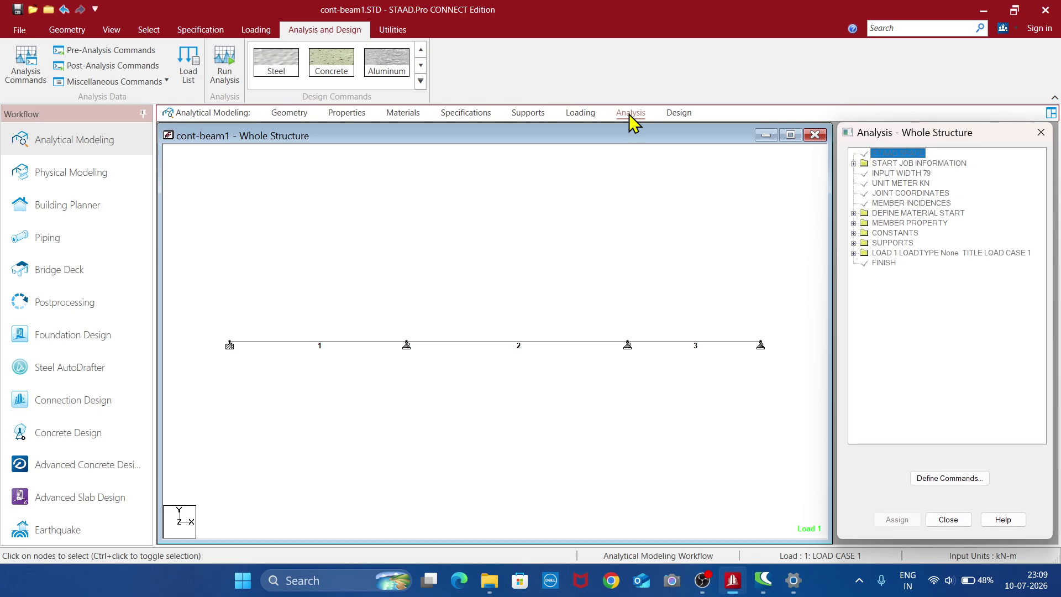
pyautogui.click(24, 74)
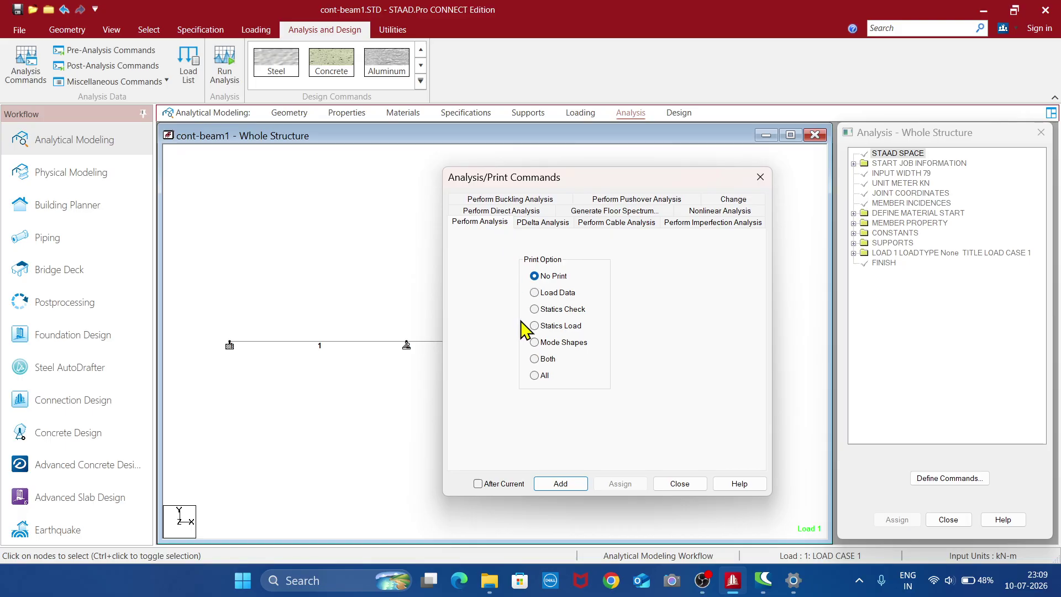
pyautogui.click(534, 375)
pyautogui.click(569, 489)
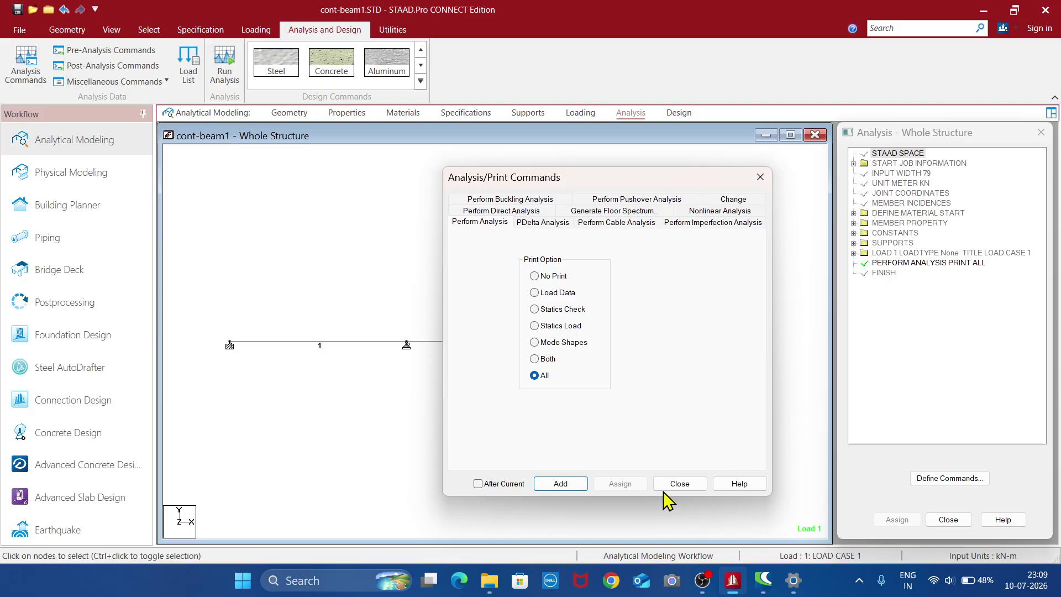
pyautogui.click(680, 484)
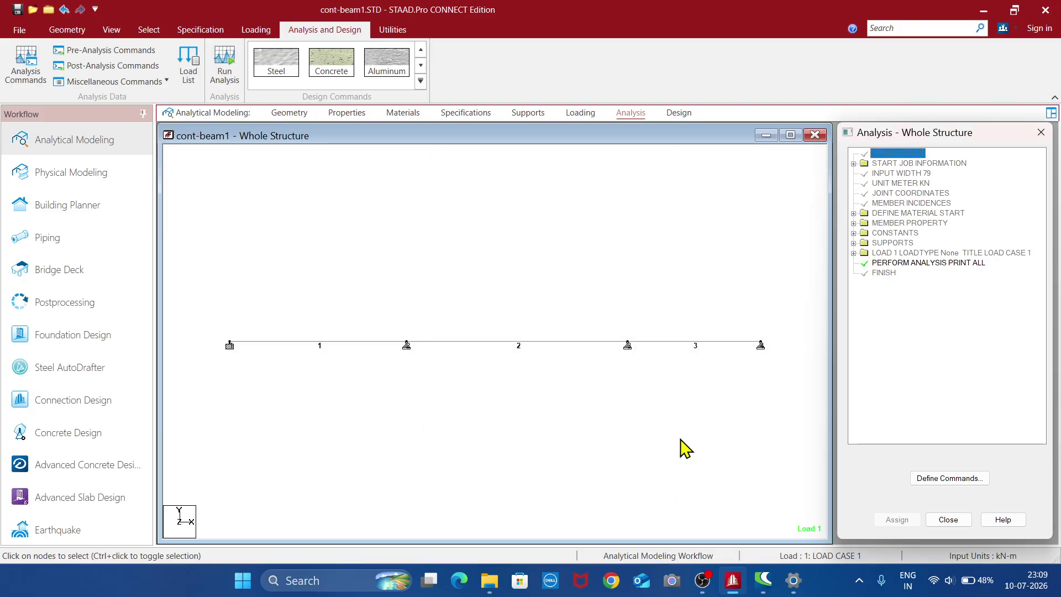
# - Open the concrete design commands and set the current design code to IS456
pyautogui.click(680, 112)
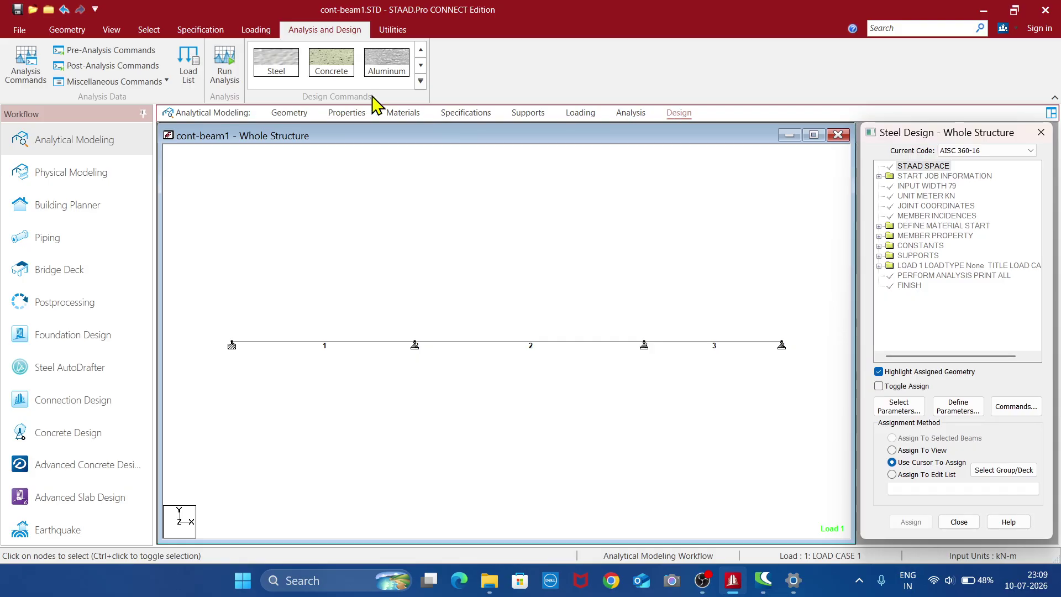
pyautogui.click(338, 76)
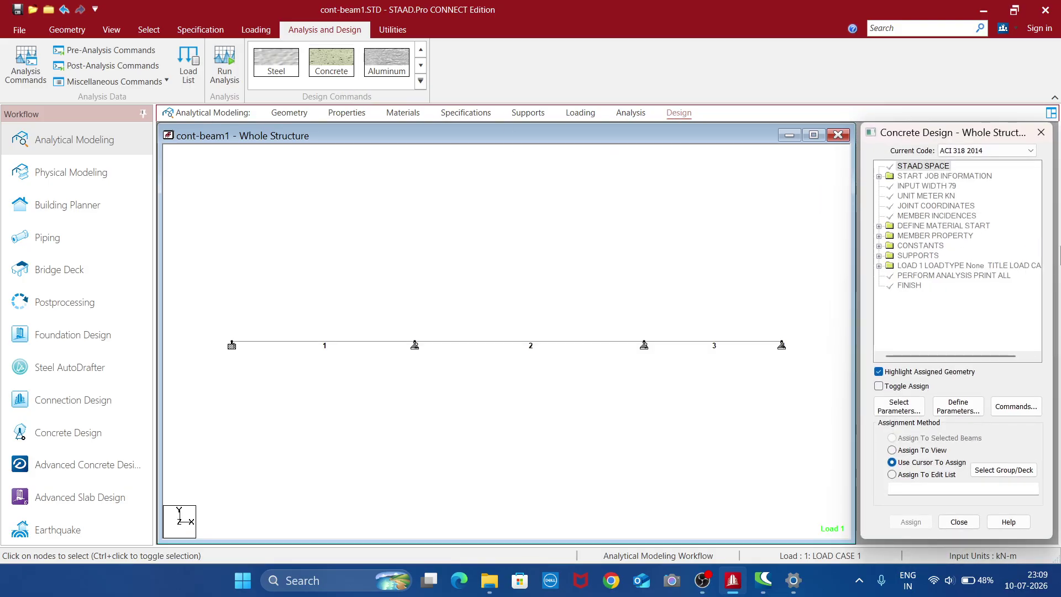
pyautogui.click(1031, 151)
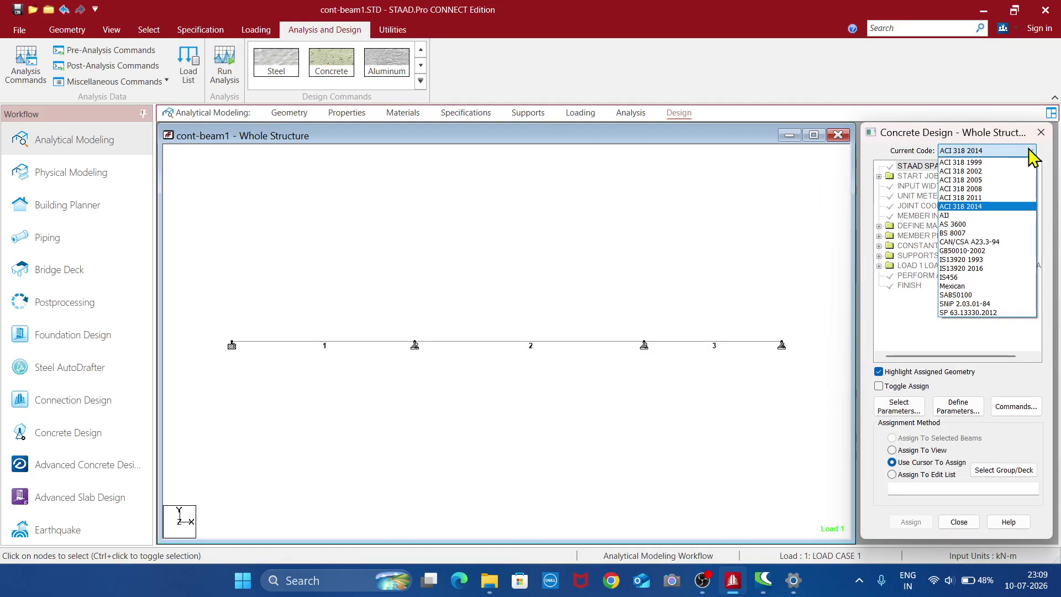
pyautogui.click(962, 277)
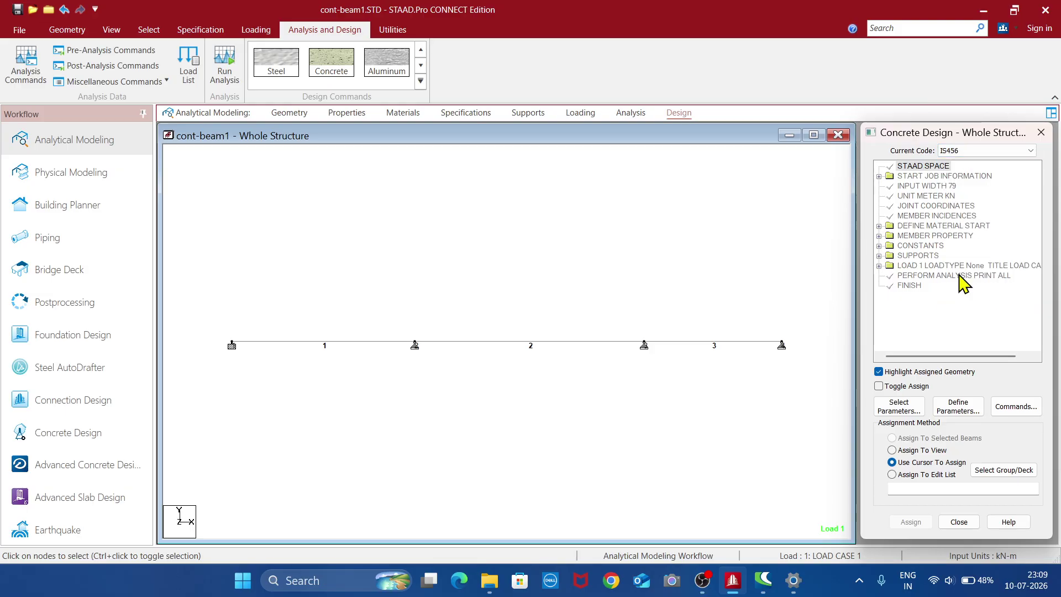
# - Limit the selected design parameters to Fc, Fymain, Fysec, Maxmain, Maxsec, Minmain and Minsec
pyautogui.click(901, 408)
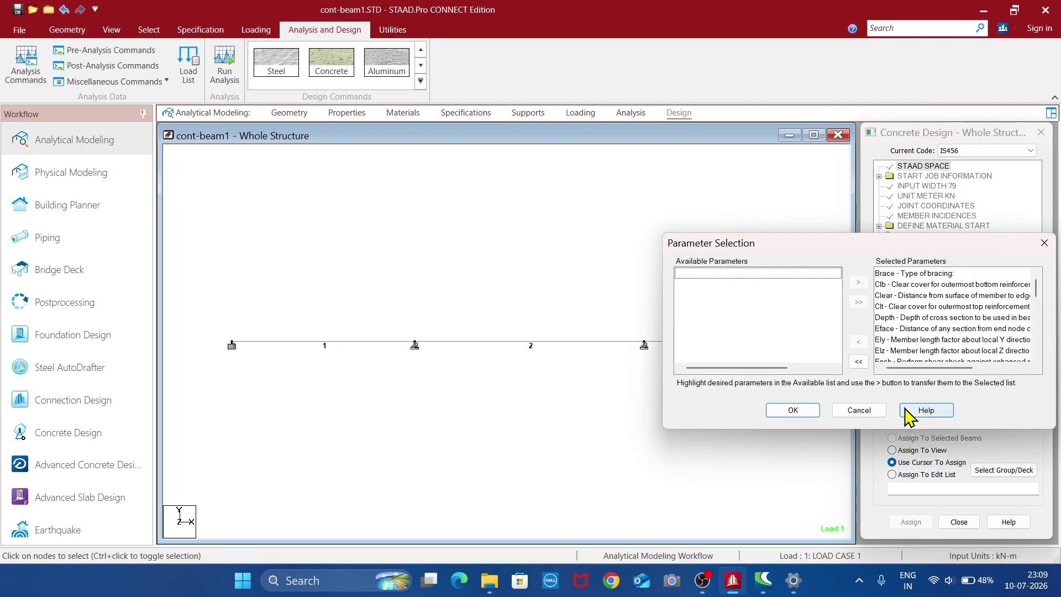
pyautogui.click(859, 361)
pyautogui.scroll(-3, 740, 337)
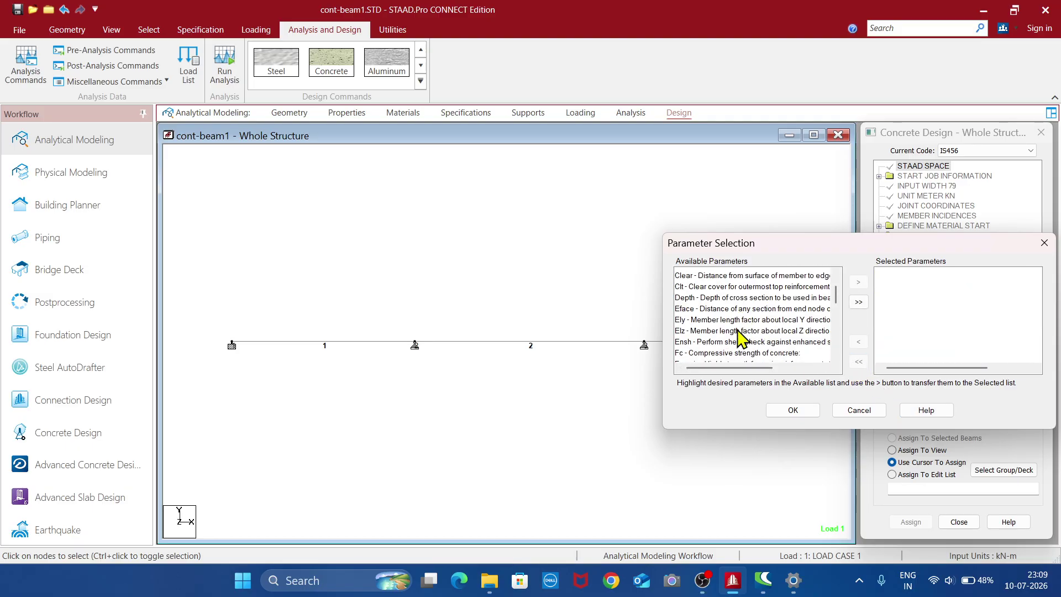
pyautogui.click(694, 274)
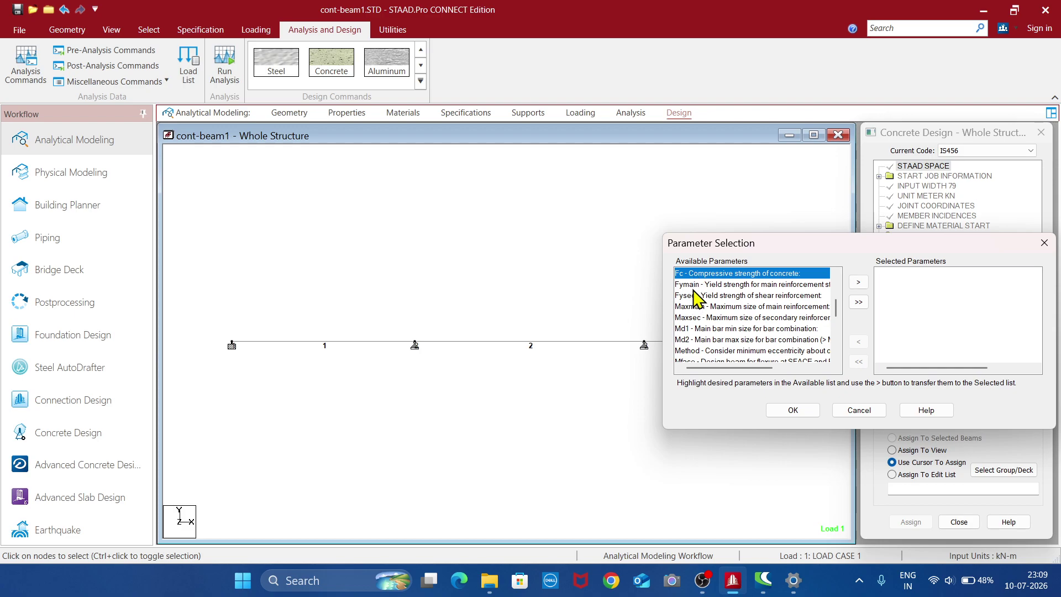
pyautogui.keyDown('ctrl'); pyautogui.click(695, 284); pyautogui.keyUp('ctrl')
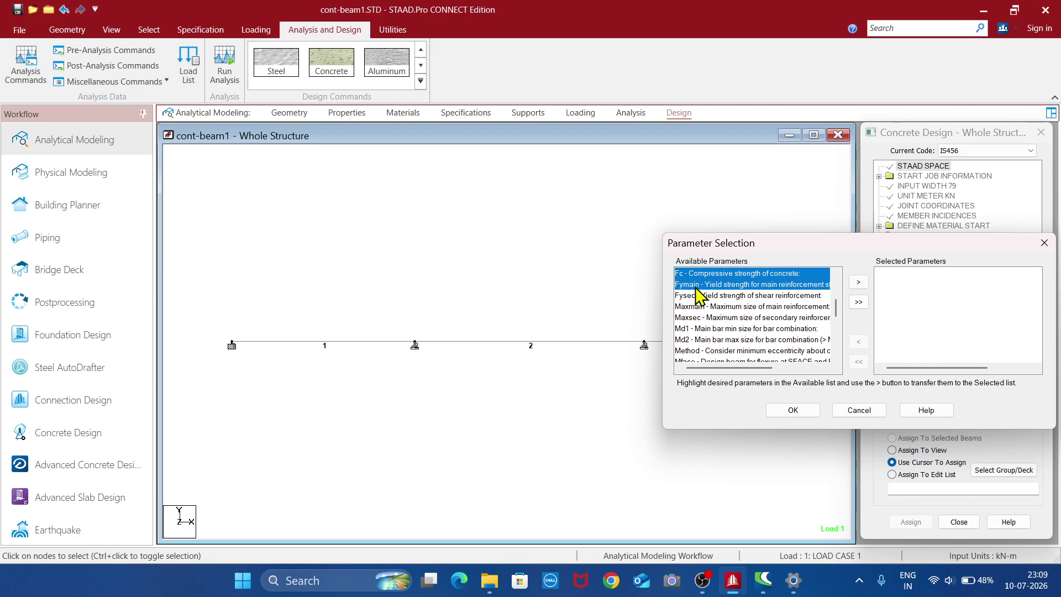
pyautogui.keyDown('ctrl'); pyautogui.click(696, 297); pyautogui.keyUp('ctrl')
pyautogui.keyDown('ctrl'); pyautogui.click(698, 306); pyautogui.keyUp('ctrl')
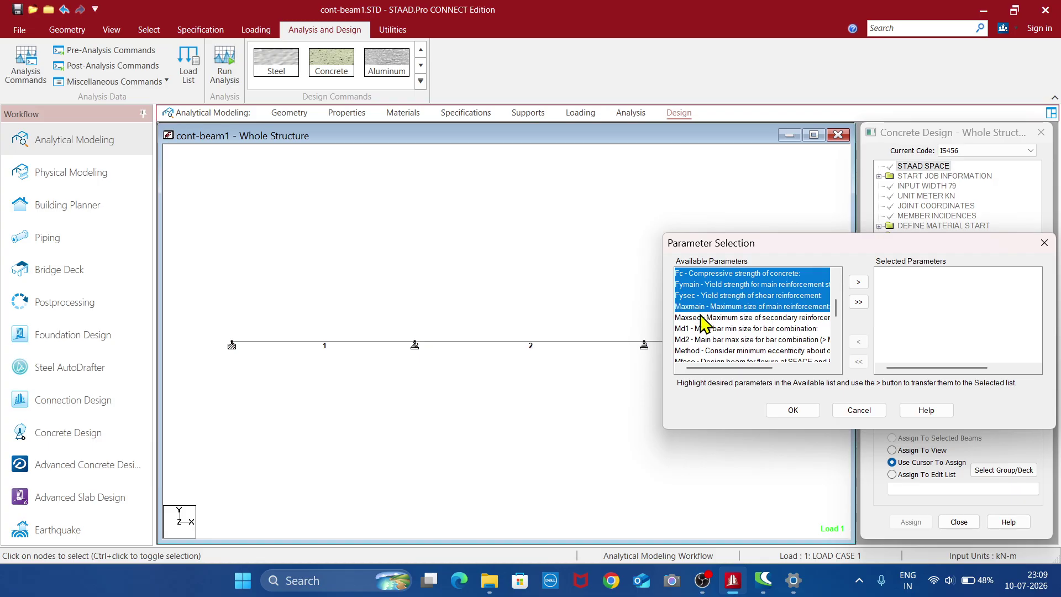
pyautogui.keyDown('ctrl'); pyautogui.click(700, 318); pyautogui.keyUp('ctrl')
pyautogui.moveTo(834, 308); pyautogui.dragTo(836, 315)
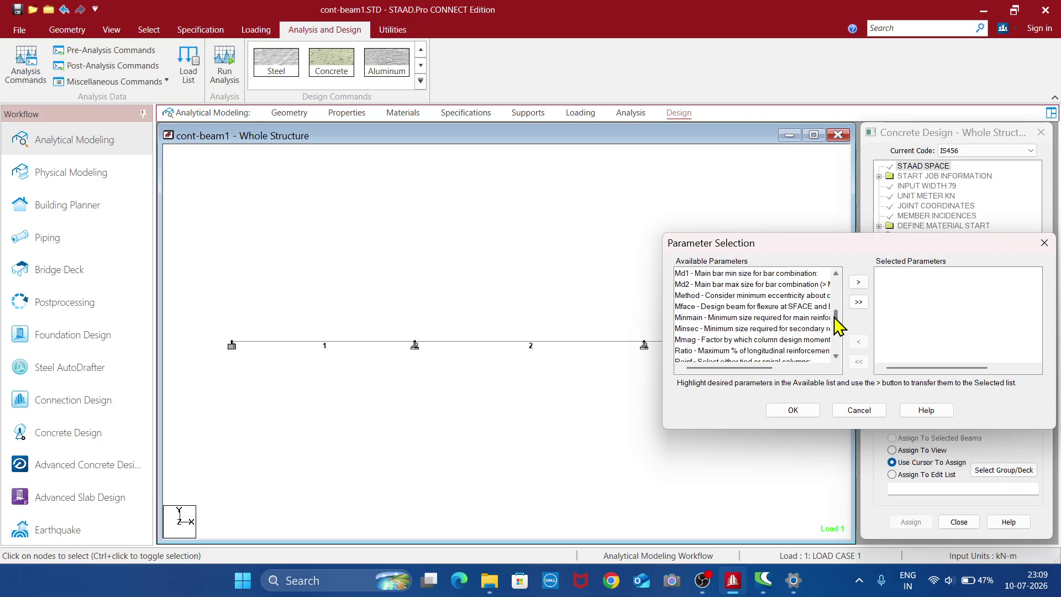
pyautogui.keyDown('ctrl'); pyautogui.click(693, 319); pyautogui.keyUp('ctrl')
pyautogui.keyDown('ctrl'); pyautogui.click(698, 329); pyautogui.keyUp('ctrl')
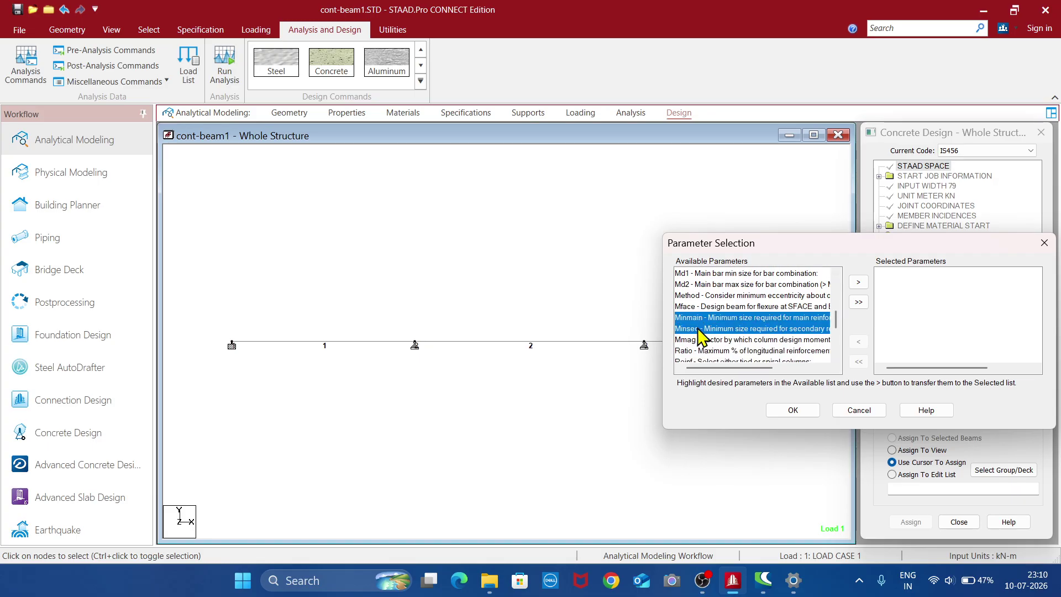
pyautogui.click(858, 283)
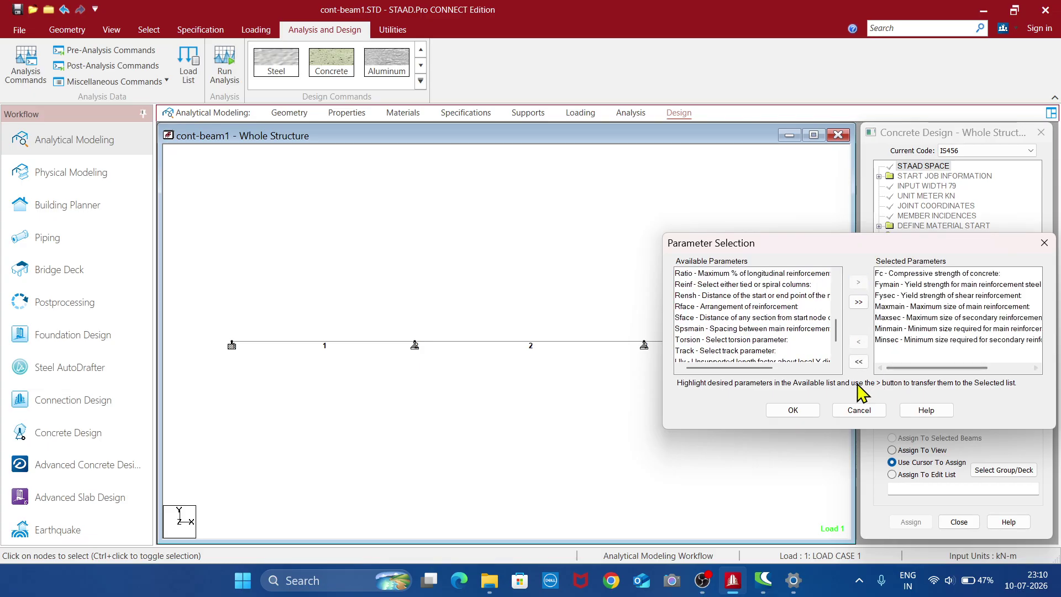
pyautogui.click(792, 410)
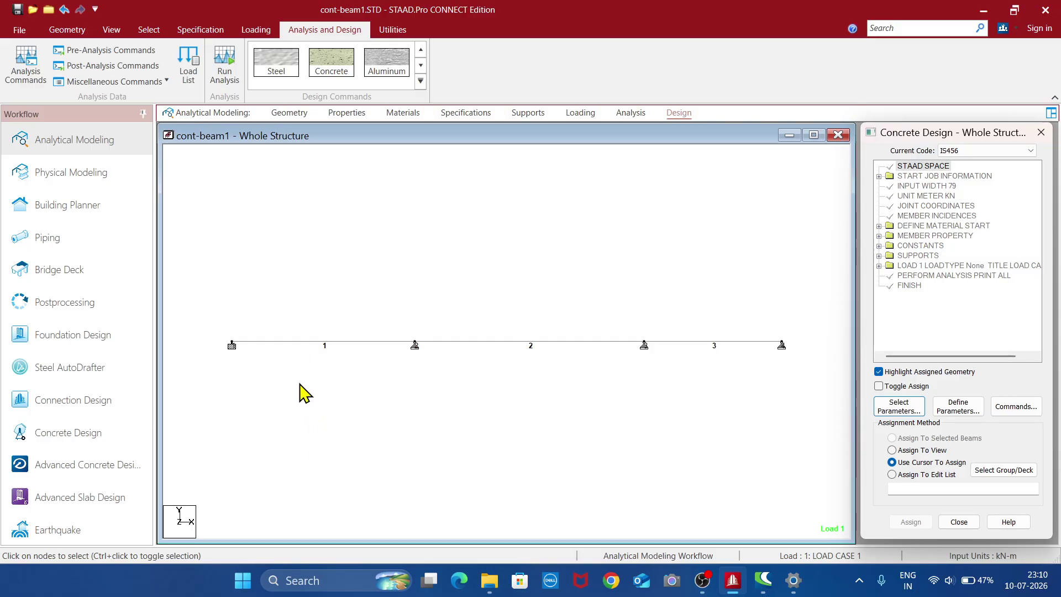
pyautogui.click(302, 343)
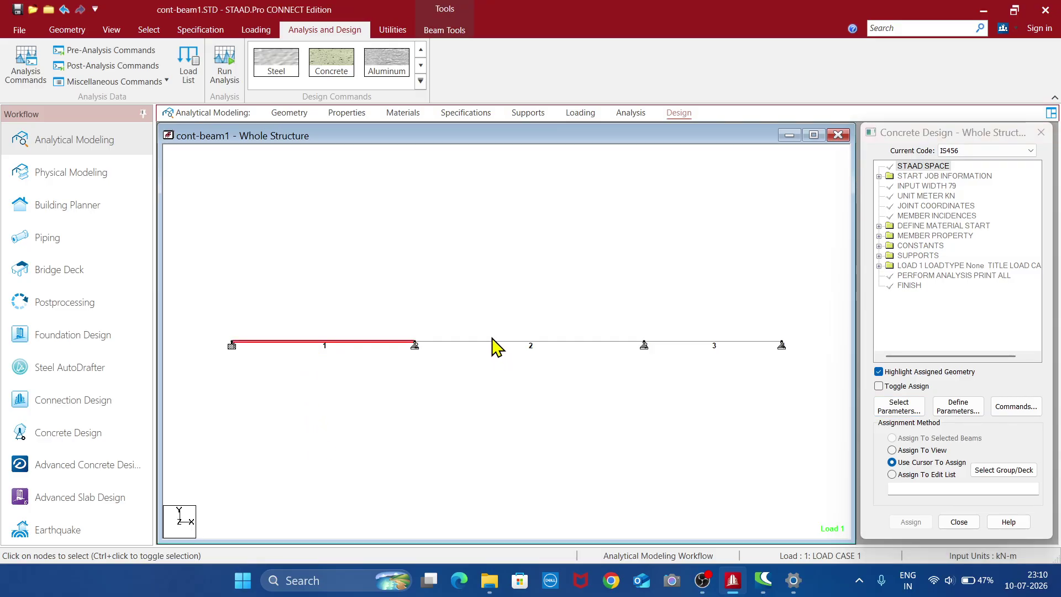
pyautogui.click(569, 342)
pyautogui.click(678, 343)
pyautogui.click(492, 426)
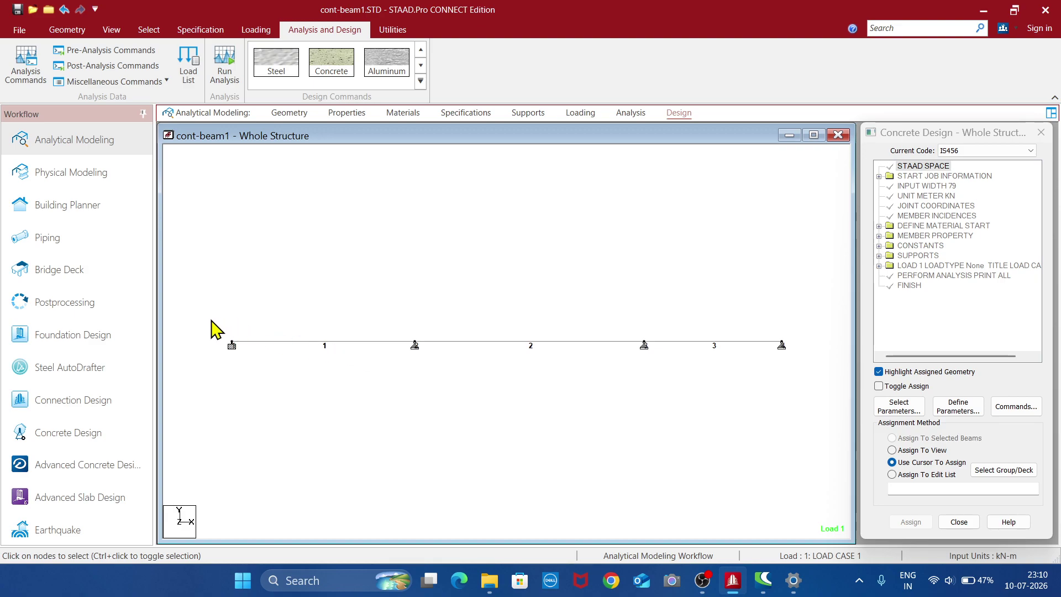
# - Select all three beam members and assign them a concrete compressive strength (FC) of 20000 kN/m2
pyautogui.moveTo(778, 364); pyautogui.dragTo(788, 370)
pyautogui.click(962, 410)
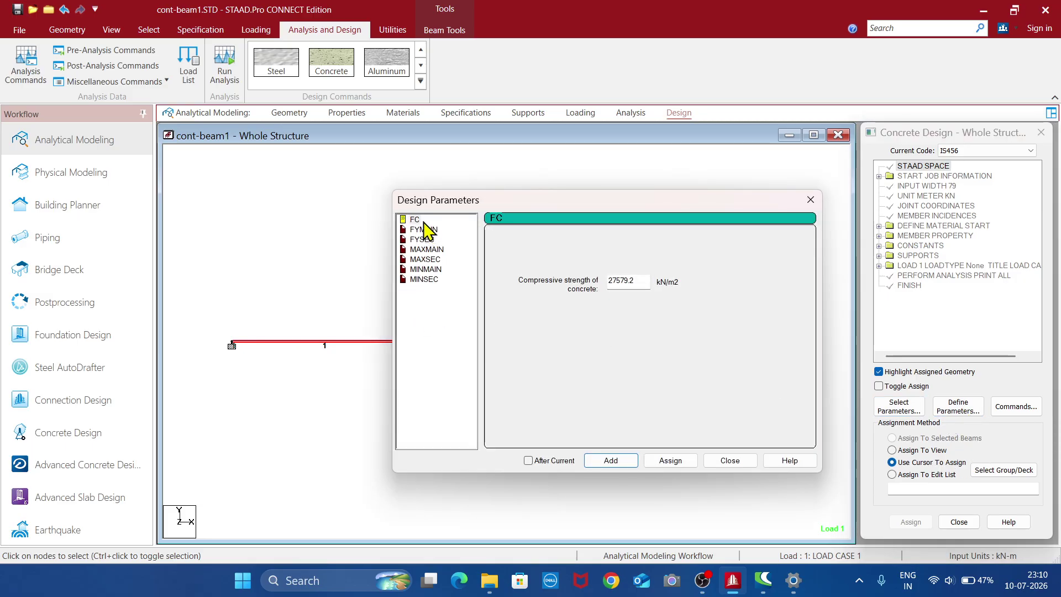
pyautogui.click(641, 282)
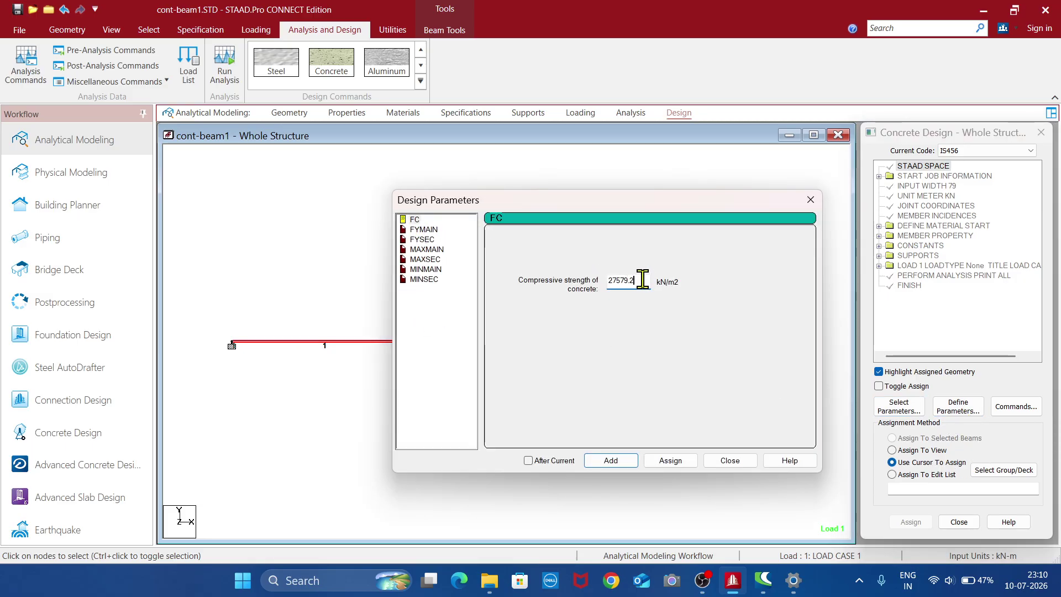
pyautogui.press('BackSpace')
pyautogui.press('BackSpace')
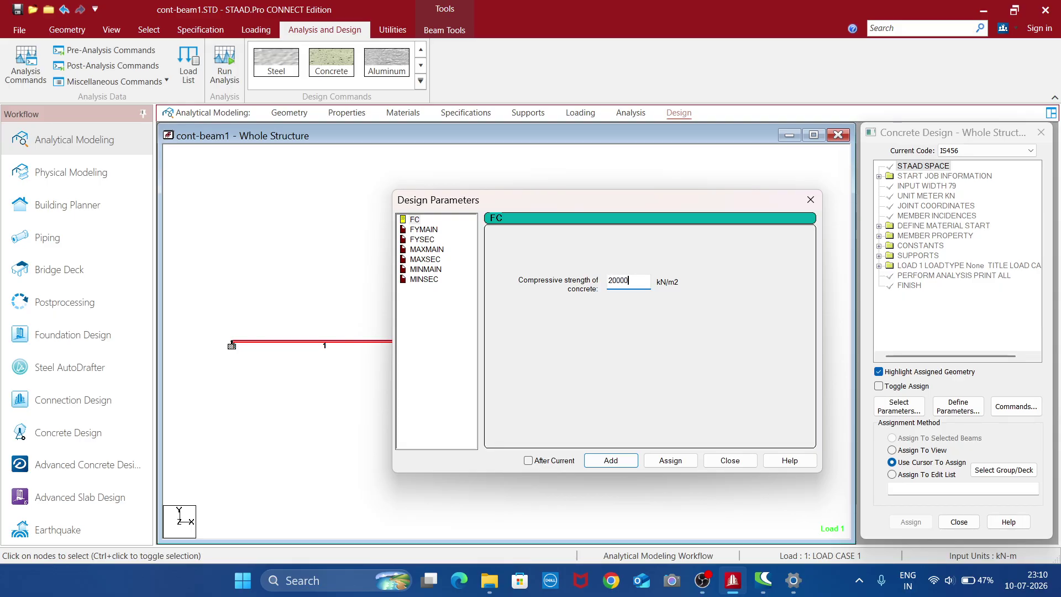
pyautogui.click(685, 463)
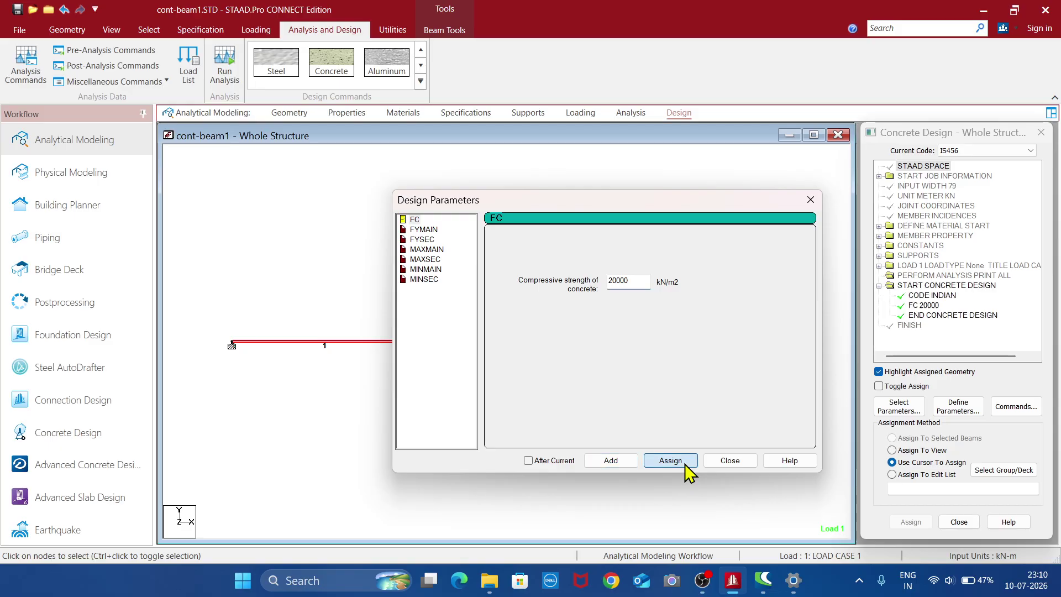
# - Assign yield strengths of 500000 kN/m2 for main reinforcement (FYMAIN) and 415000 kN/m2 for shear reinforcement (FYSEC) to the selected beams
pyautogui.click(436, 230)
pyautogui.click(640, 282)
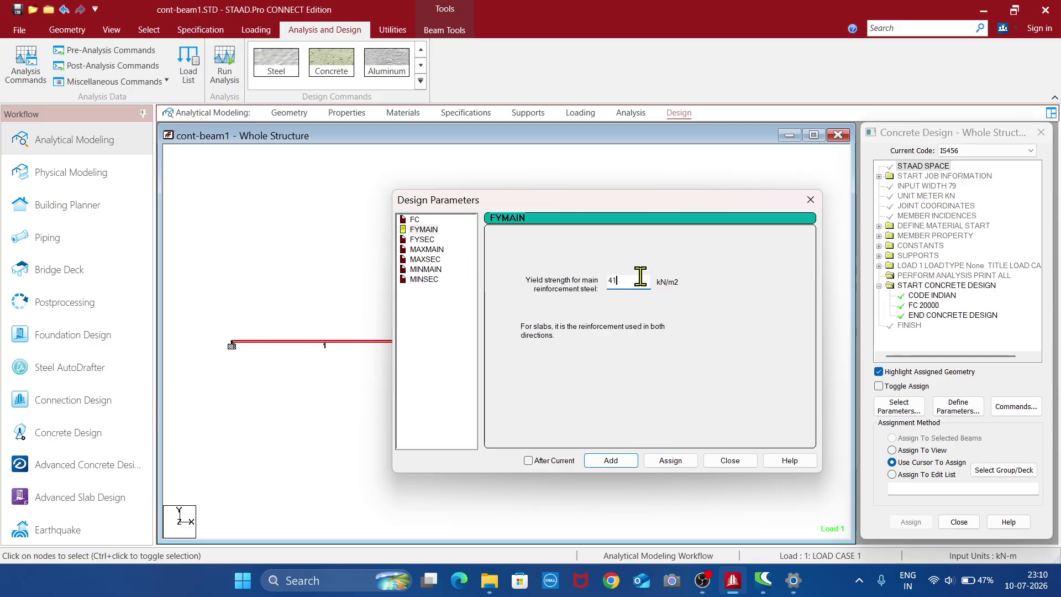
pyautogui.write('500000')
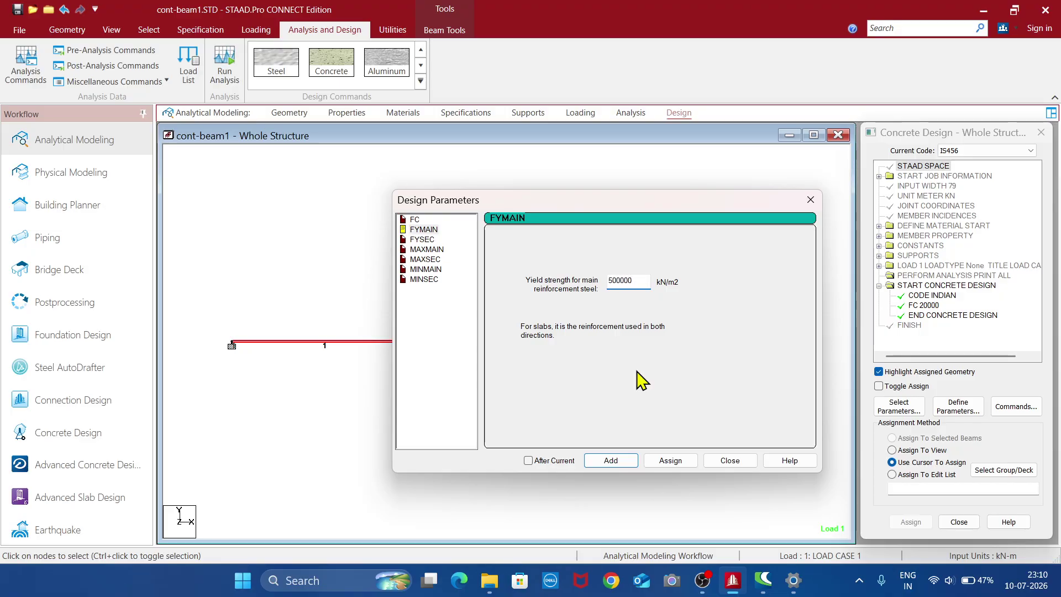
pyautogui.click(682, 463)
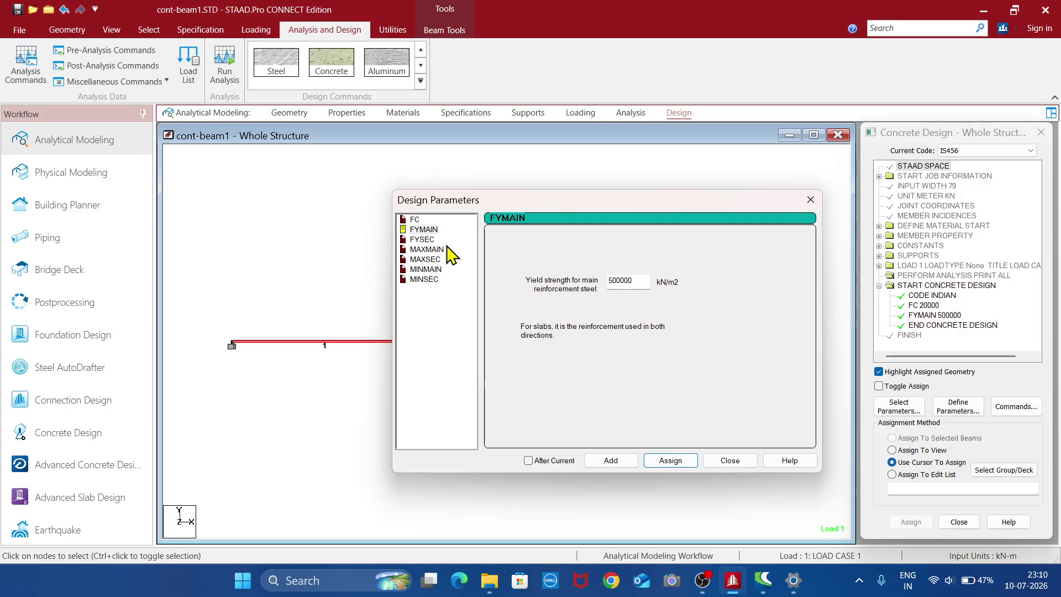
pyautogui.click(424, 240)
pyautogui.click(638, 284)
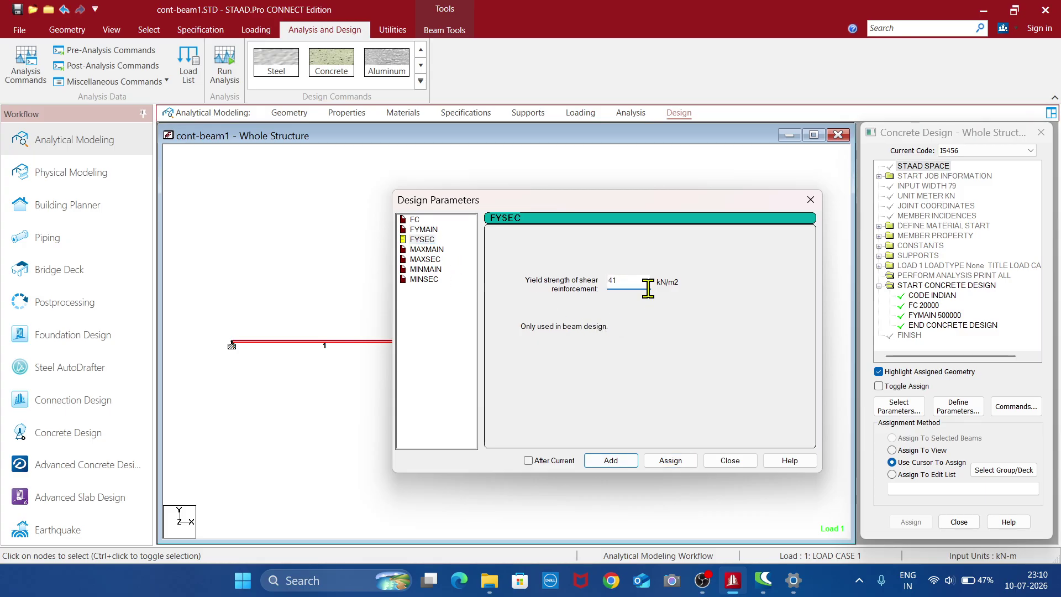
pyautogui.write('5000')
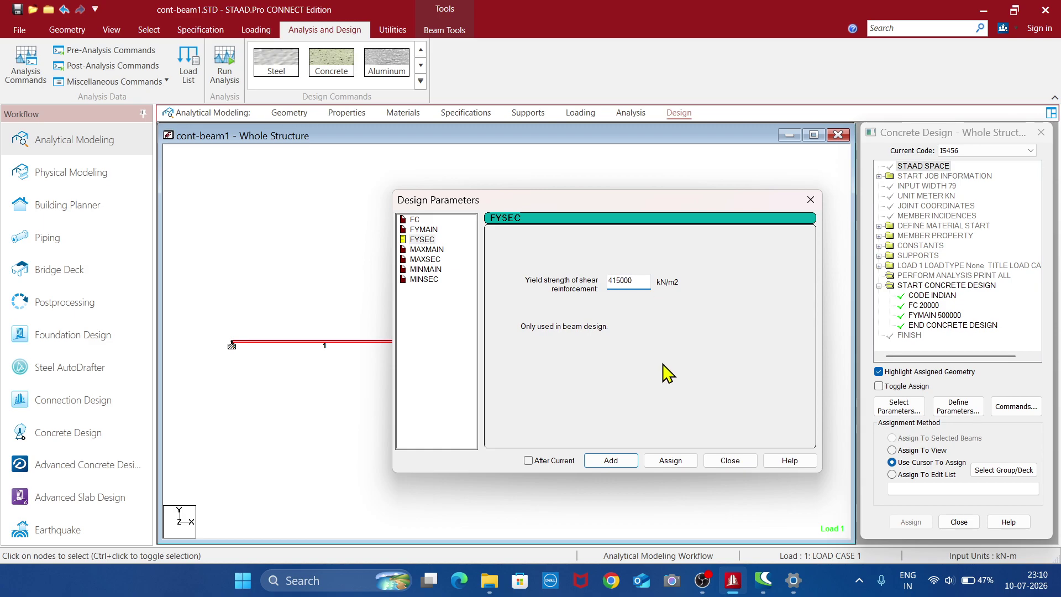
pyautogui.click(662, 459)
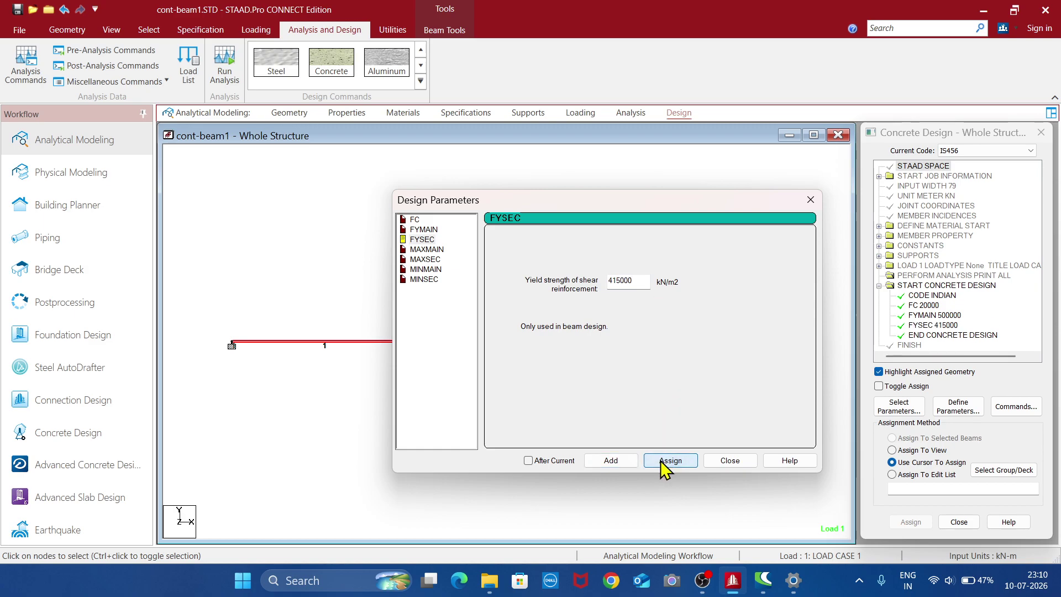
# - Assign maximum bar sizes of 16 mm for main reinforcement (MAXMAIN) and 12 mm for secondary reinforcement (MAXSEC)
pyautogui.click(434, 250)
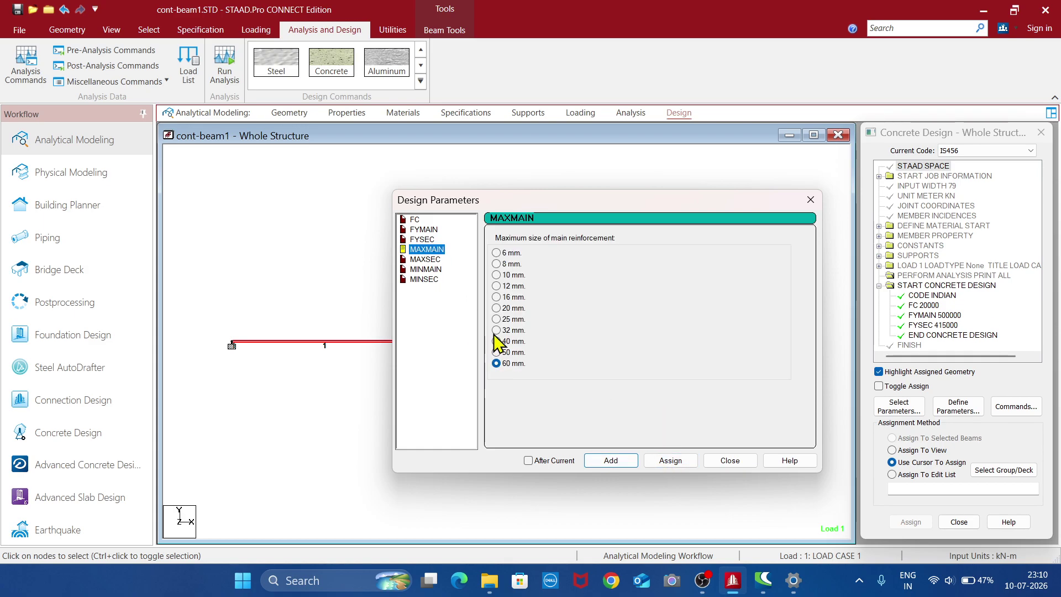
pyautogui.click(496, 297)
pyautogui.click(667, 461)
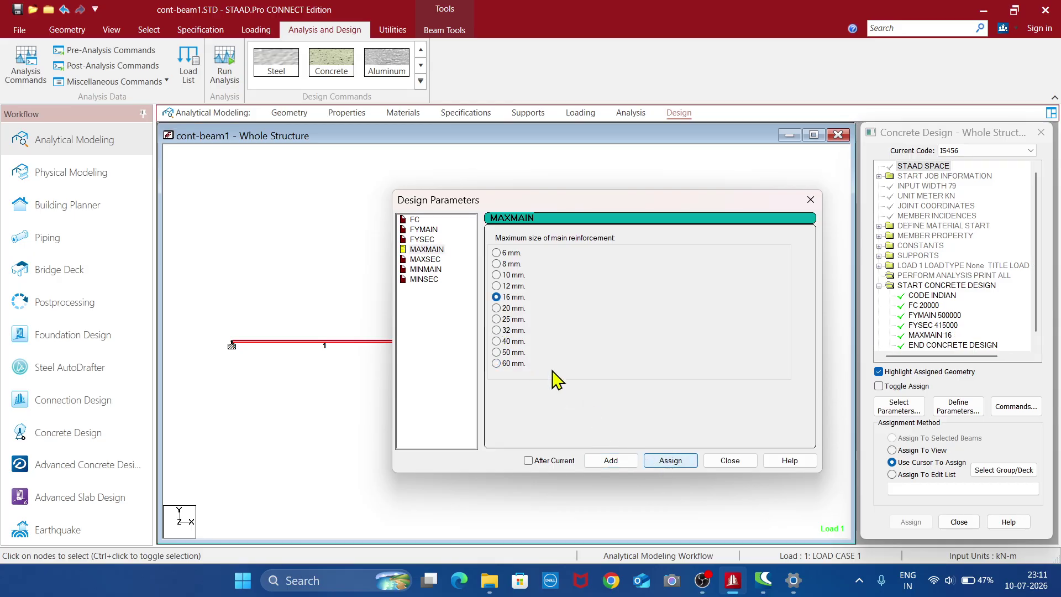
pyautogui.click(437, 260)
pyautogui.click(496, 286)
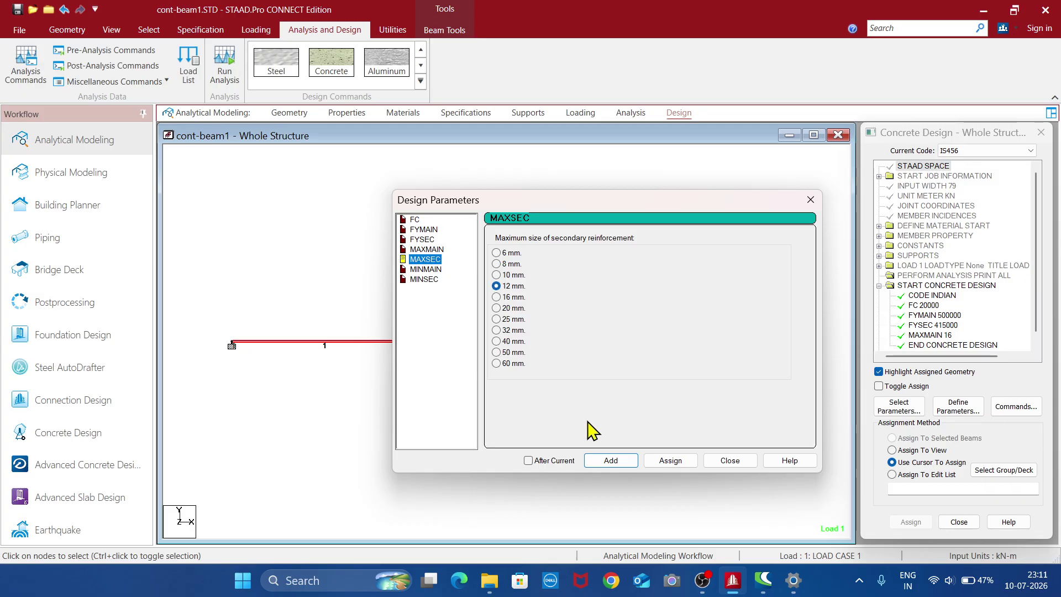
pyautogui.click(667, 461)
# - Assign minimum bar sizes of 12 mm for main (MINMAIN) and 8 mm for secondary reinforcement (MINSEC), and close the parameter definition
pyautogui.click(434, 271)
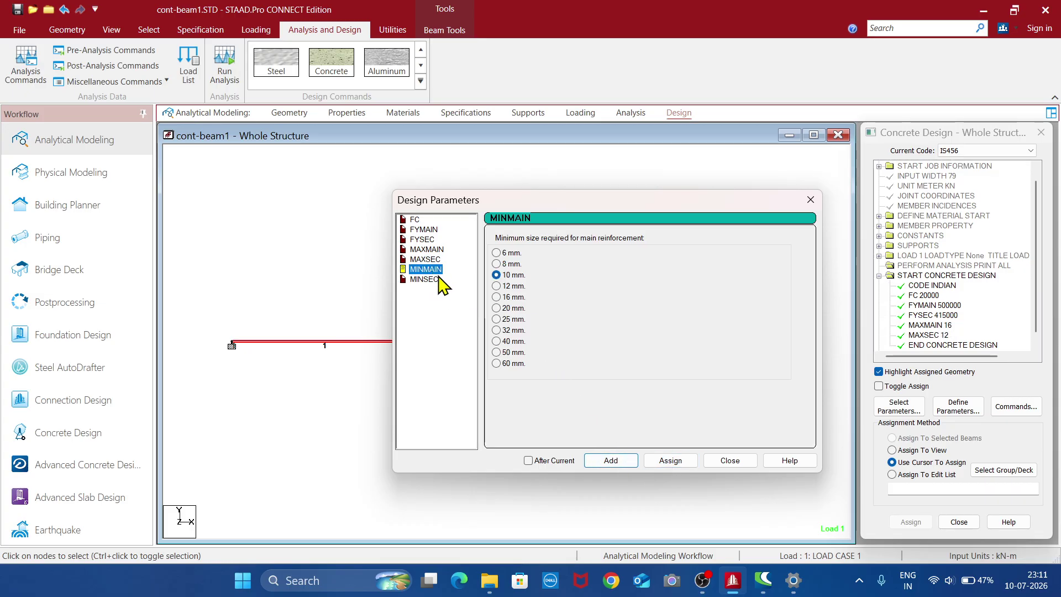
pyautogui.click(498, 286)
pyautogui.click(667, 460)
pyautogui.click(426, 280)
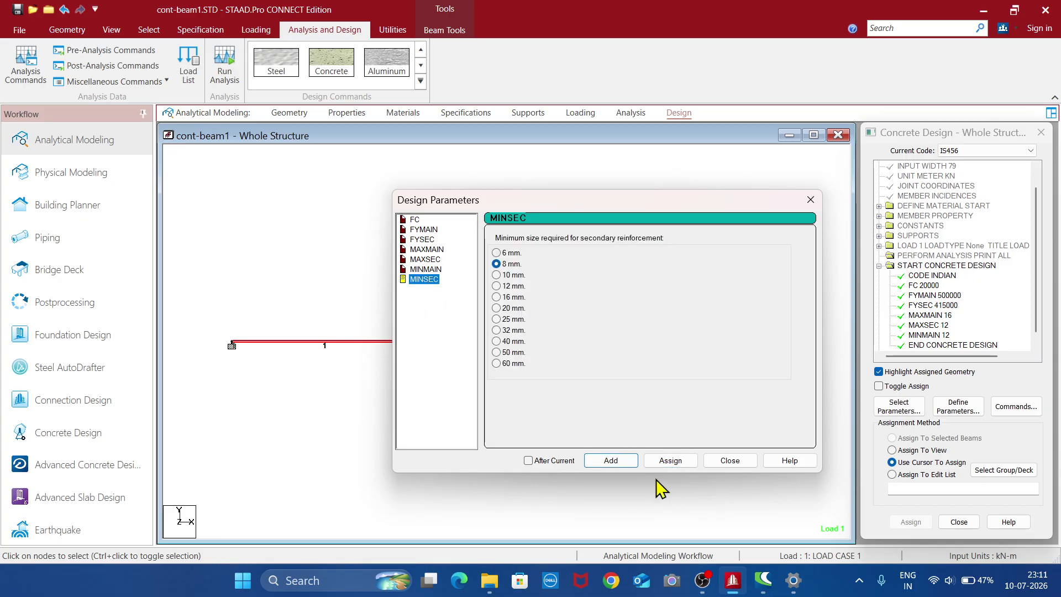
pyautogui.click(675, 463)
pyautogui.click(731, 461)
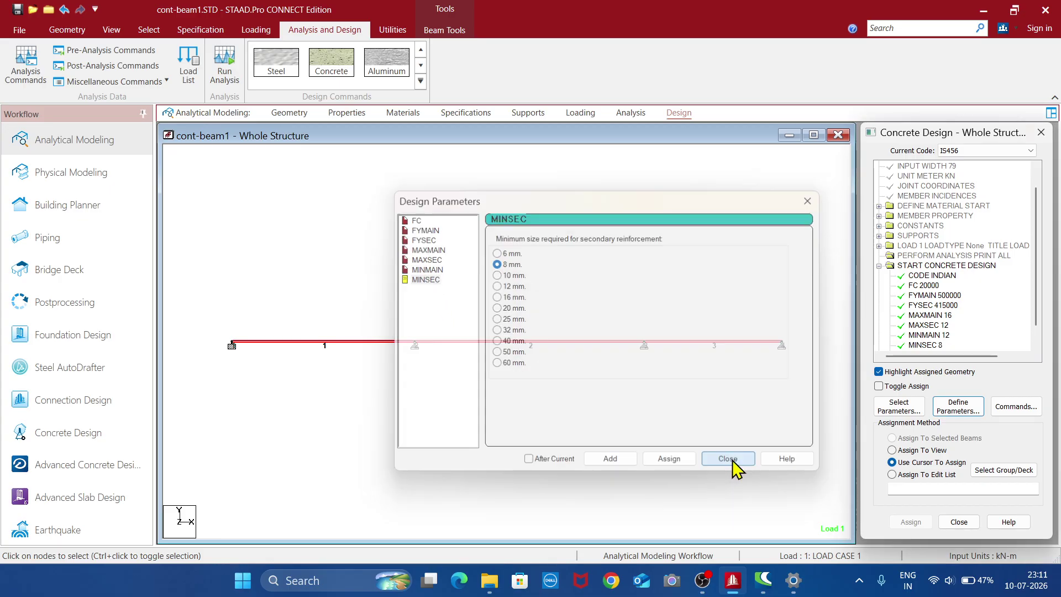
# - Assign the DESIGN BEAM and TAKE OFF commands for the concrete design and close the design commands dialog
pyautogui.click(1016, 407)
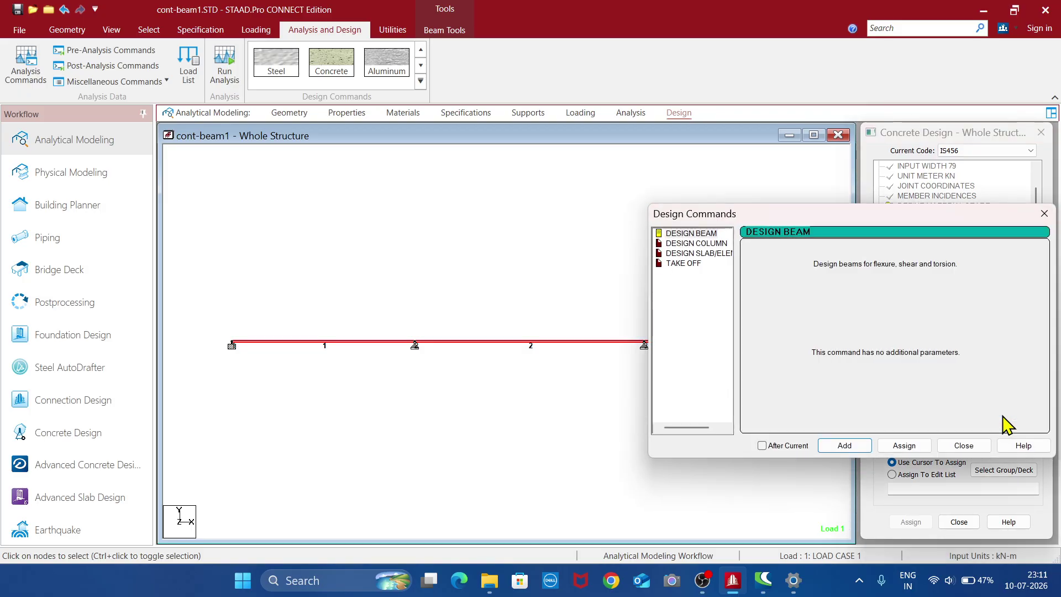
pyautogui.click(688, 236)
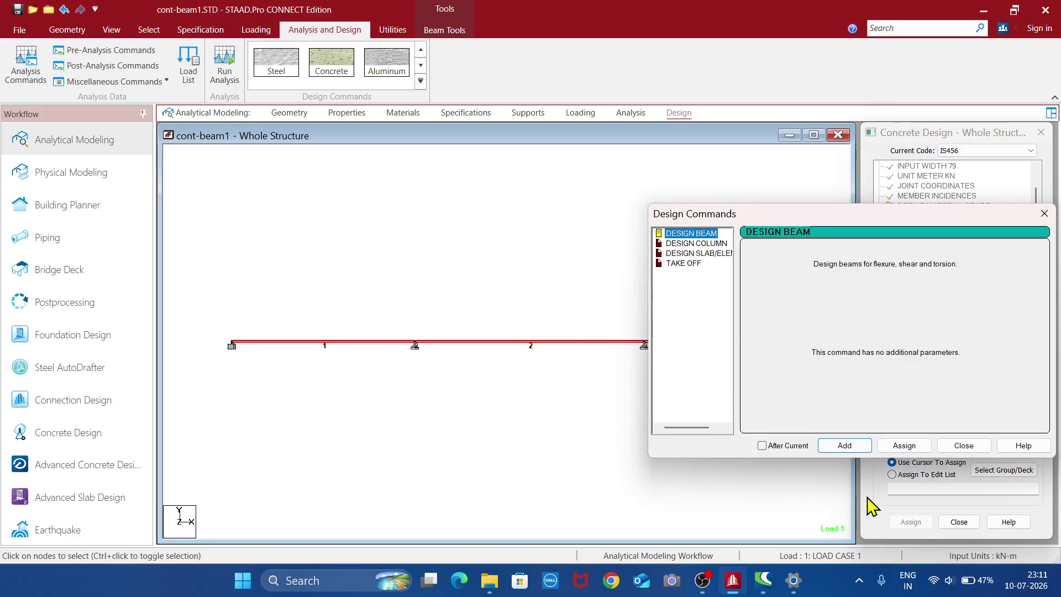
pyautogui.click(685, 264)
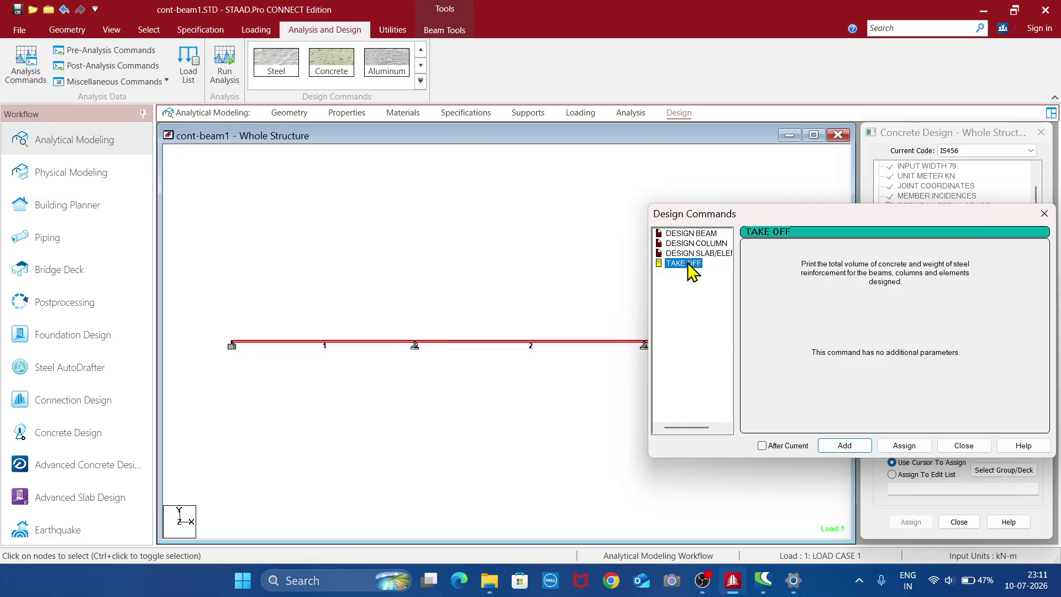
pyautogui.click(905, 446)
pyautogui.click(964, 446)
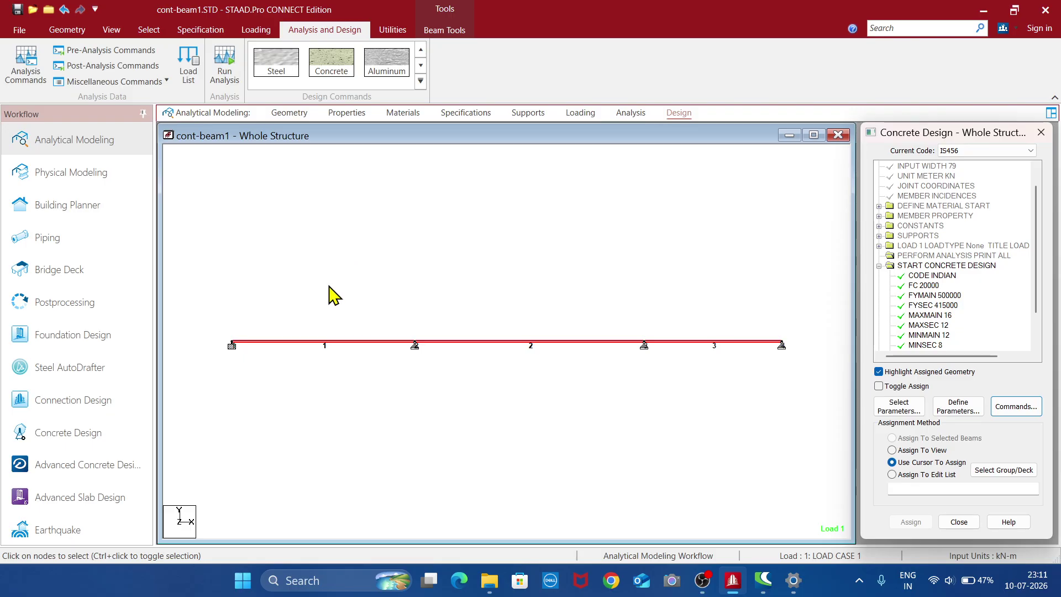
# - Run the analysis, saving the modified structure, and finish the run while staying in modeling mode
pyautogui.click(225, 77)
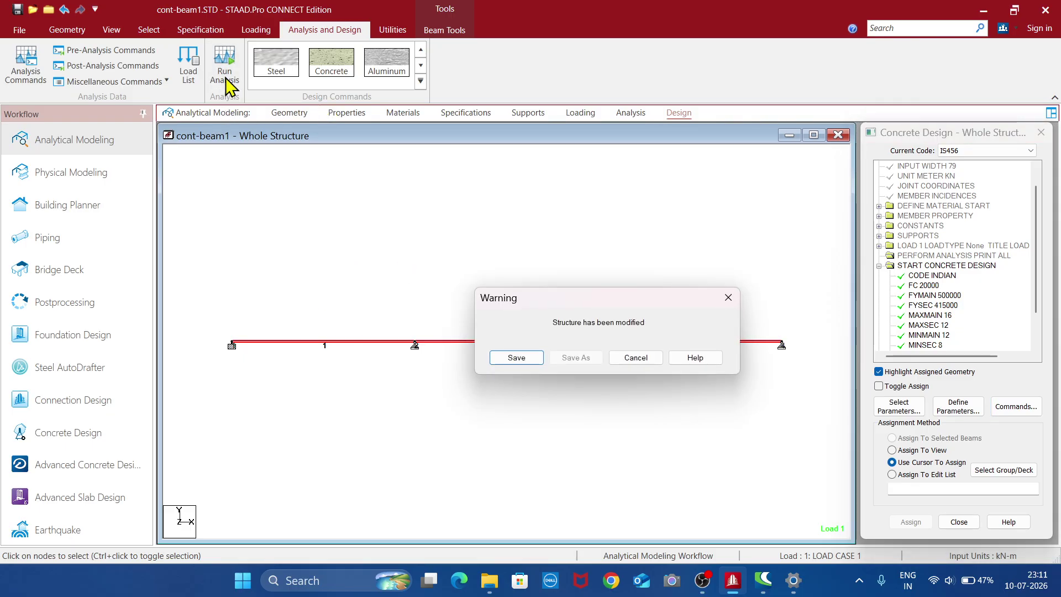
pyautogui.click(517, 358)
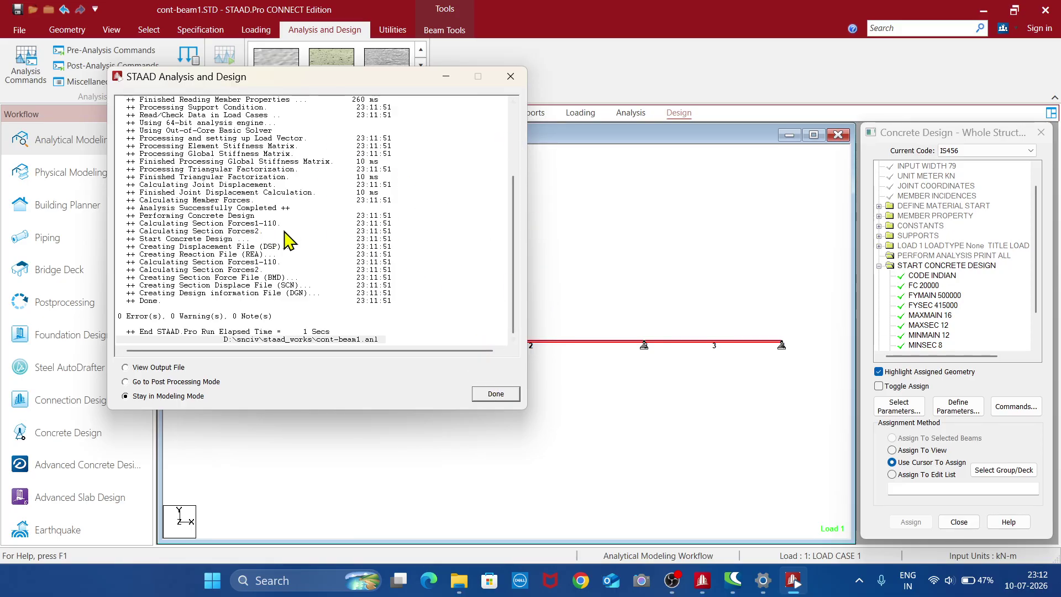
pyautogui.click(493, 394)
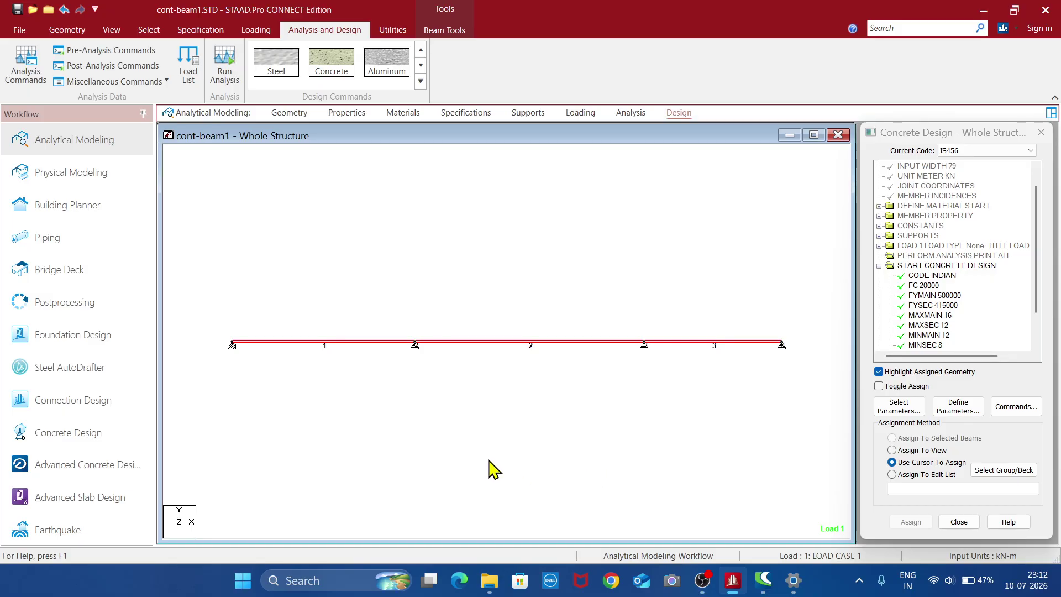
# - Open the postprocessing results with LOAD CASE 1 selected and maximize the whole-structure view
pyautogui.click(77, 314)
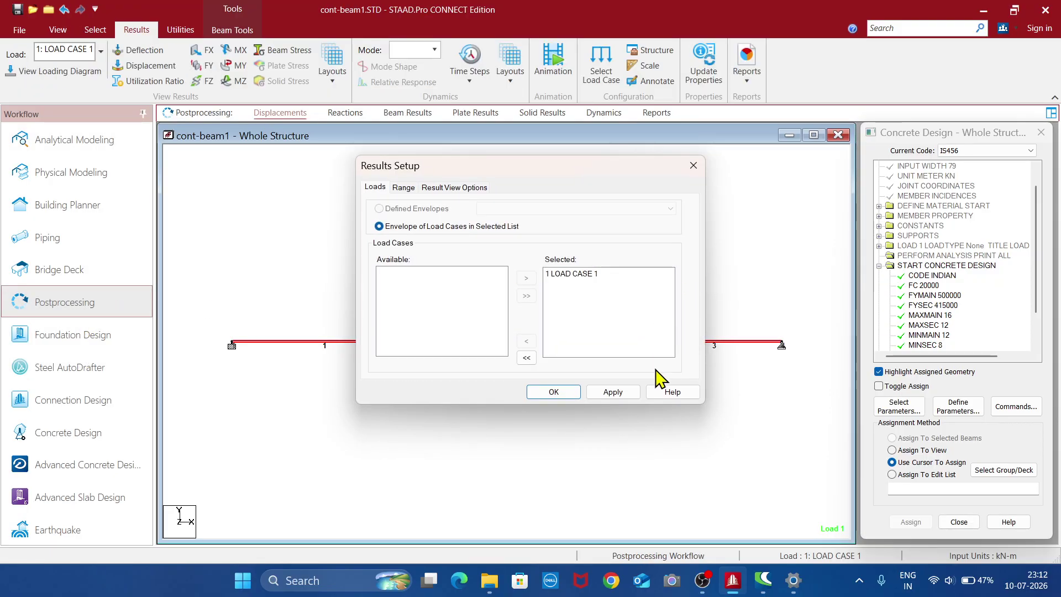
pyautogui.click(628, 393)
pyautogui.click(569, 391)
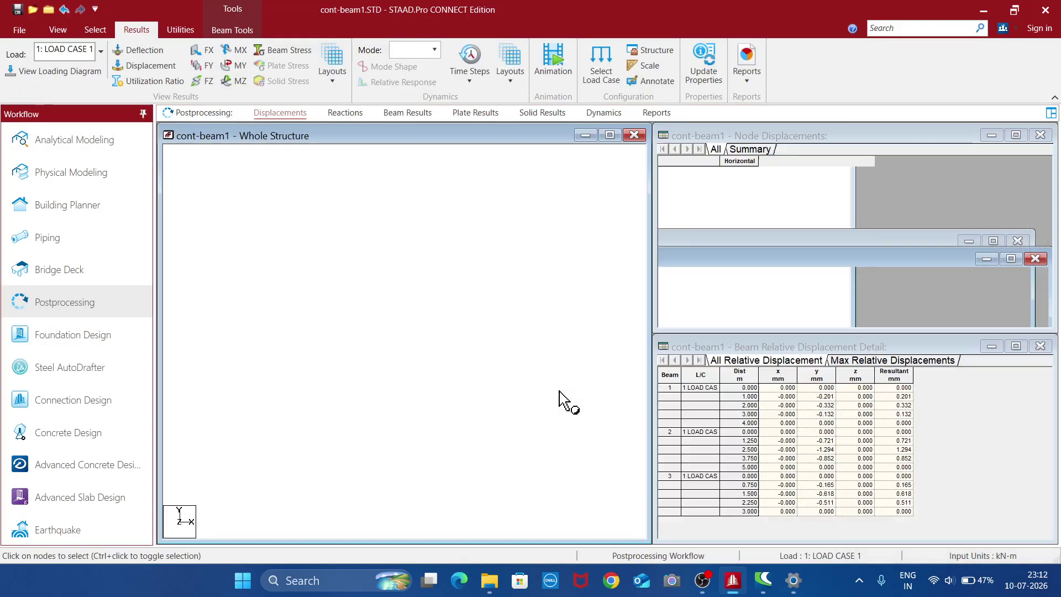
pyautogui.click(610, 136)
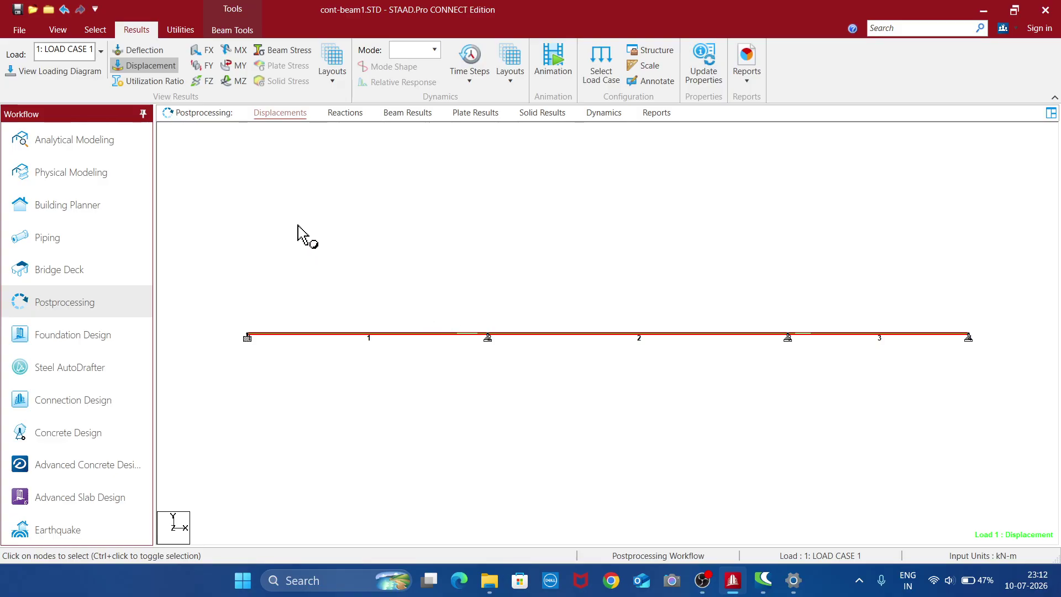
# - Display the MZ bending moment diagram and annotate all beams with end, maximum and mid-point values for bending and shear
pyautogui.click(240, 81)
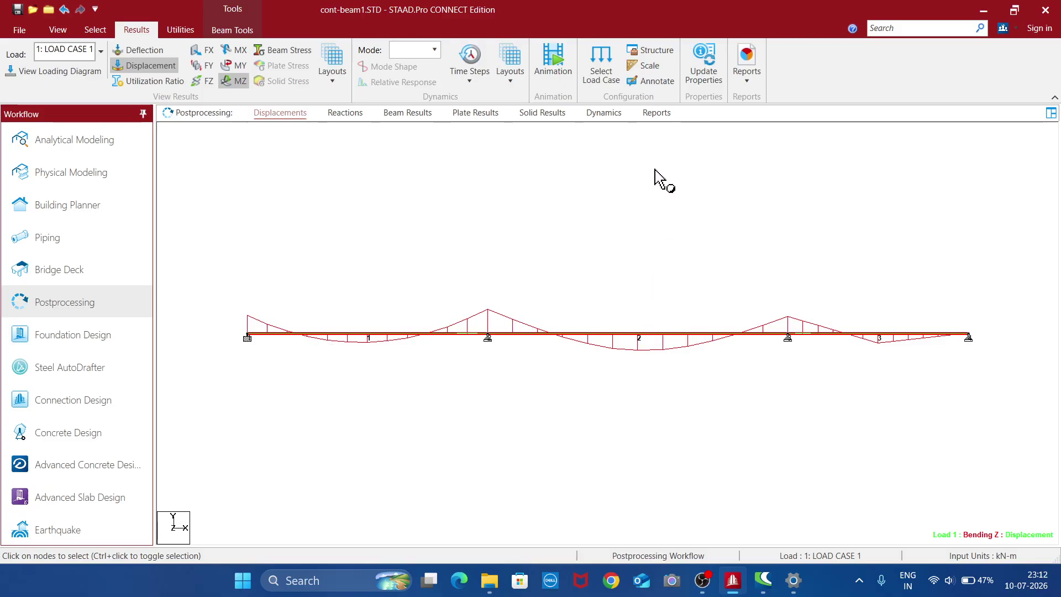
pyautogui.click(657, 82)
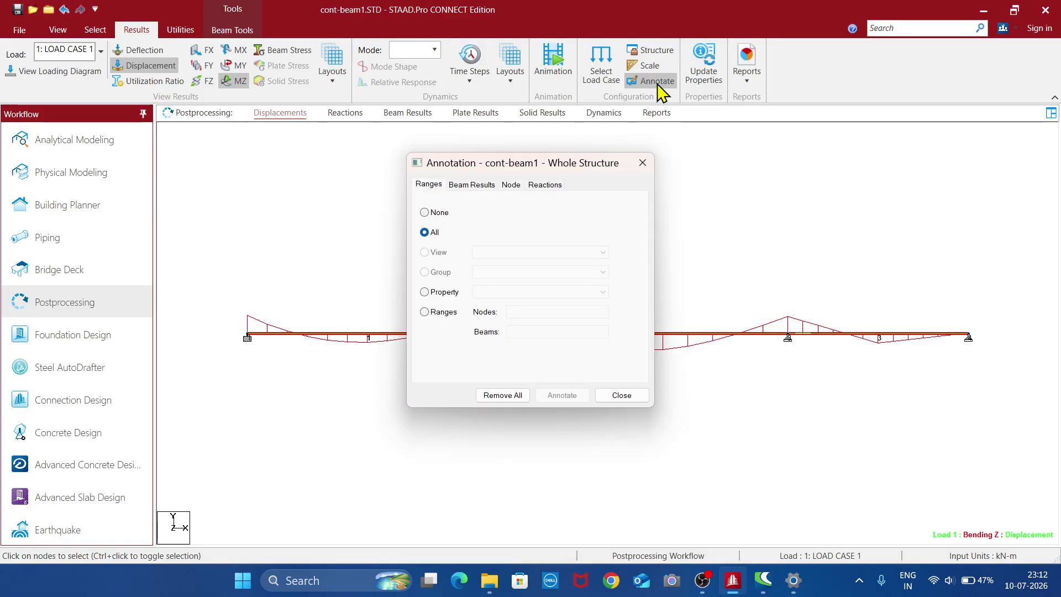
pyautogui.click(474, 185)
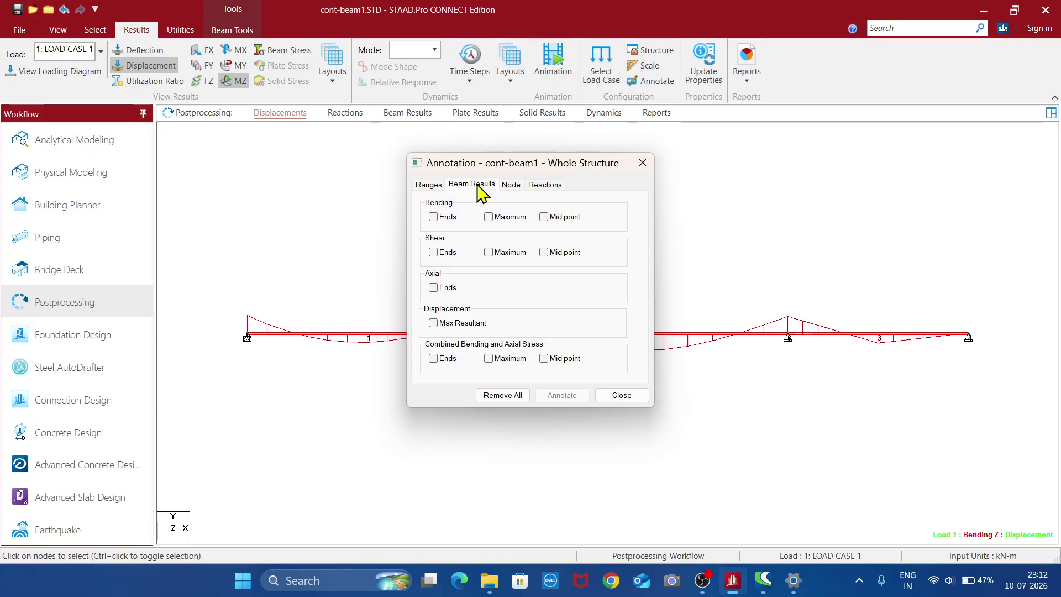
pyautogui.click(435, 216)
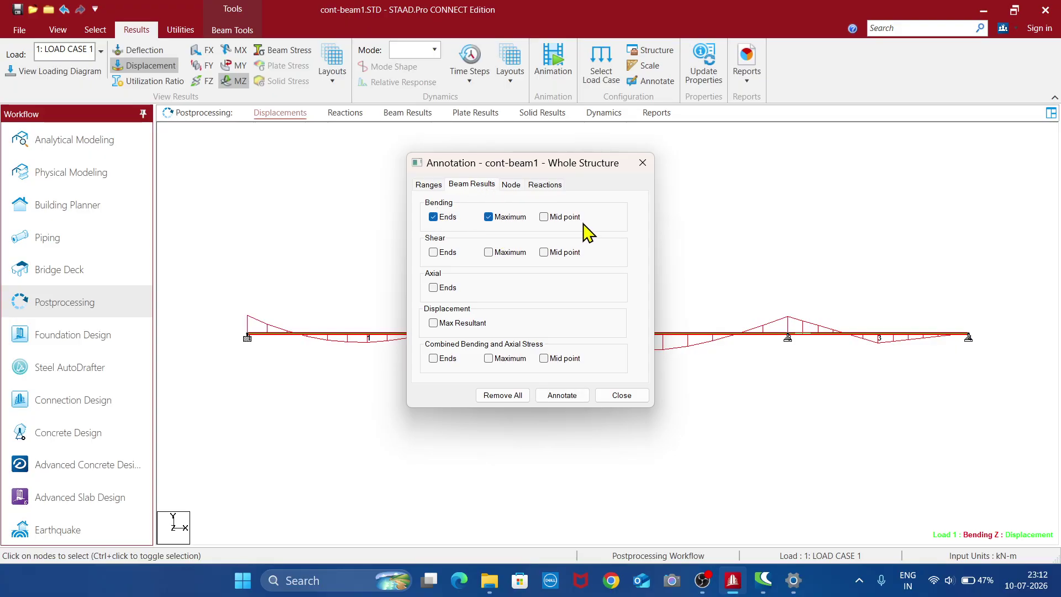
pyautogui.click(545, 217)
pyautogui.click(491, 254)
pyautogui.click(545, 252)
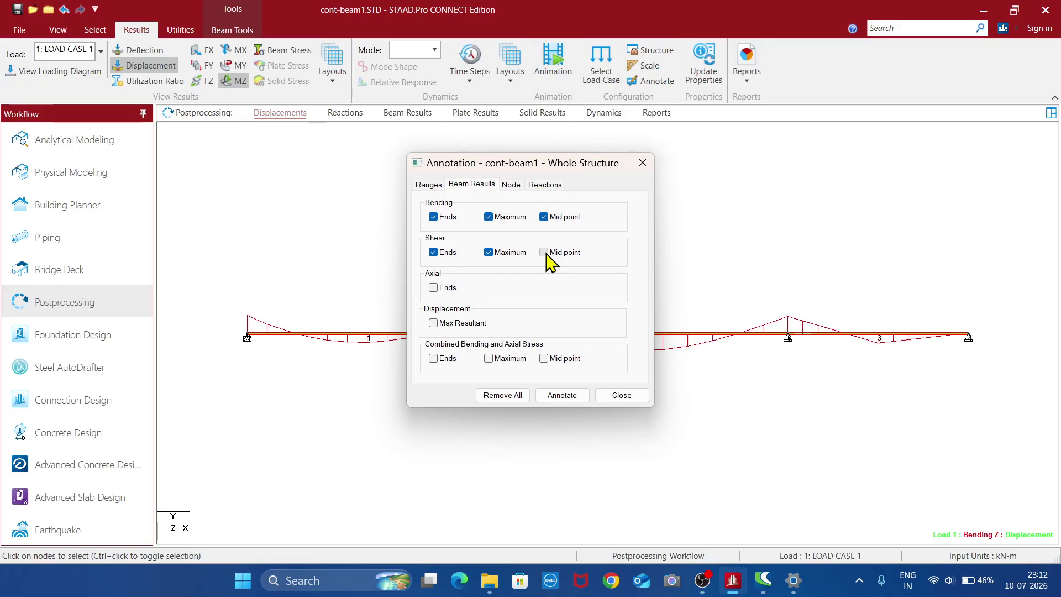
pyautogui.click(573, 395)
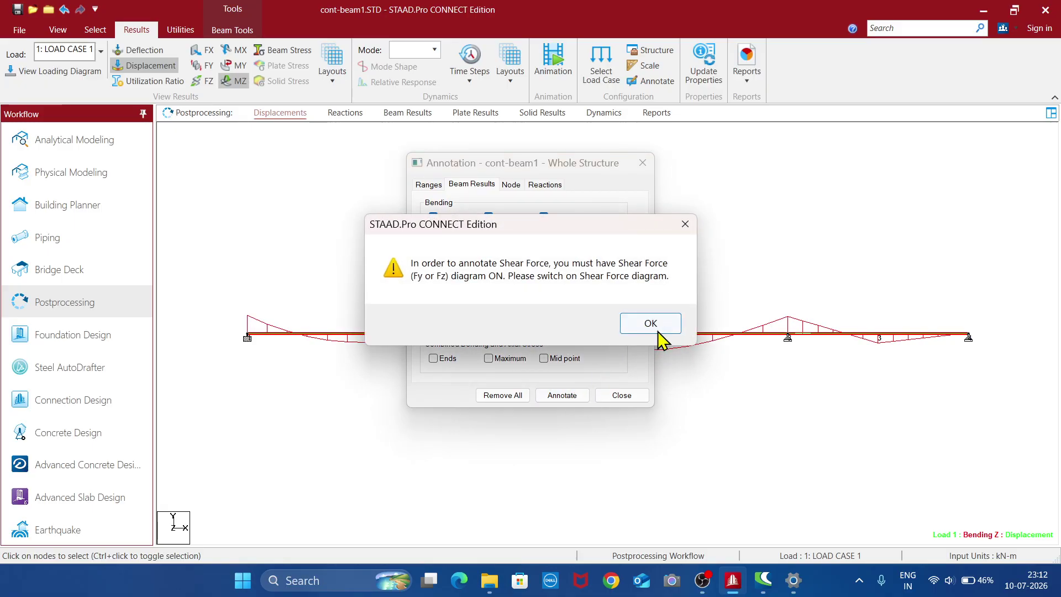
pyautogui.click(636, 318)
pyautogui.click(630, 396)
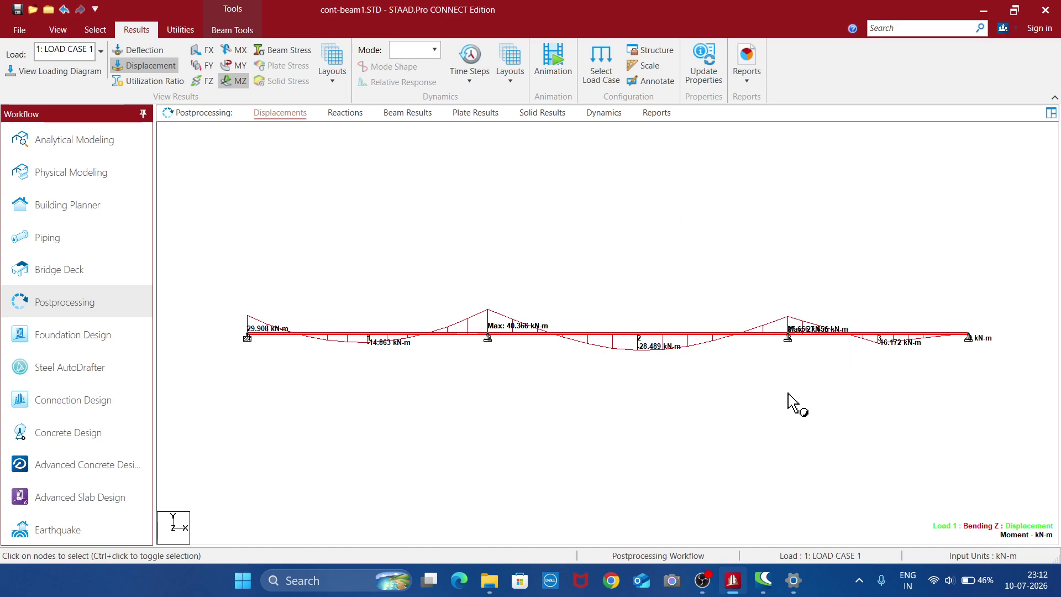
# - Replace the MZ bending moment diagram with the FY shear force diagram
pyautogui.click(239, 83)
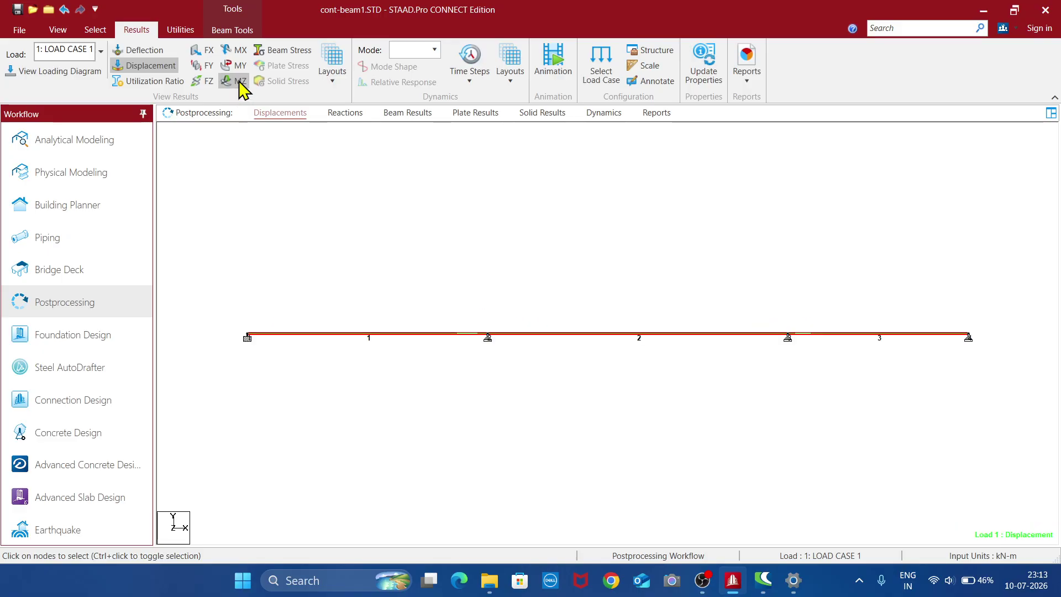
pyautogui.click(209, 68)
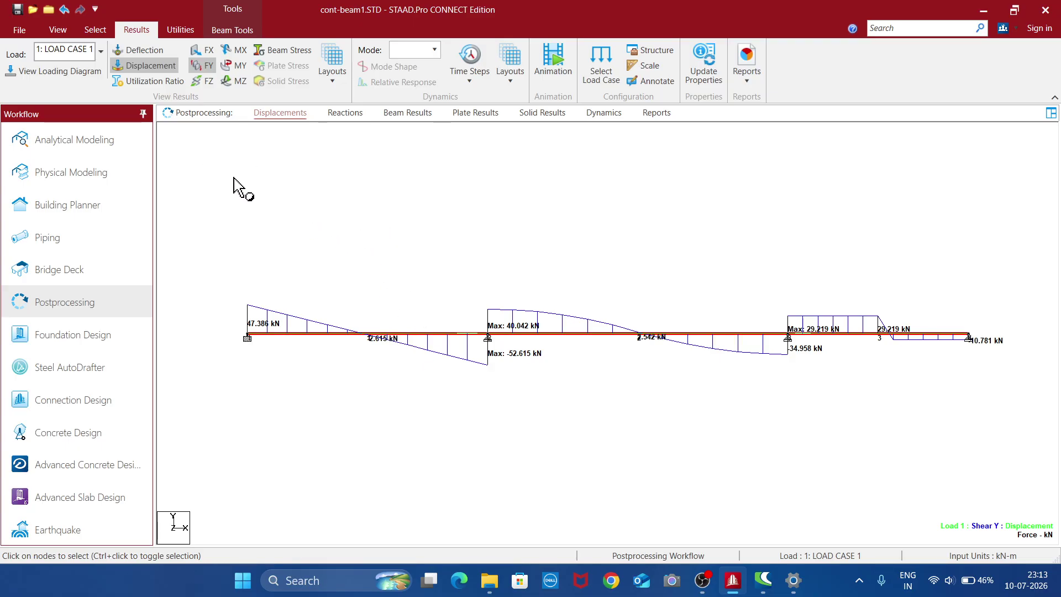
# - Open the details of beam 1 and review its geometry, section properties and loading
pyautogui.click(97, 31)
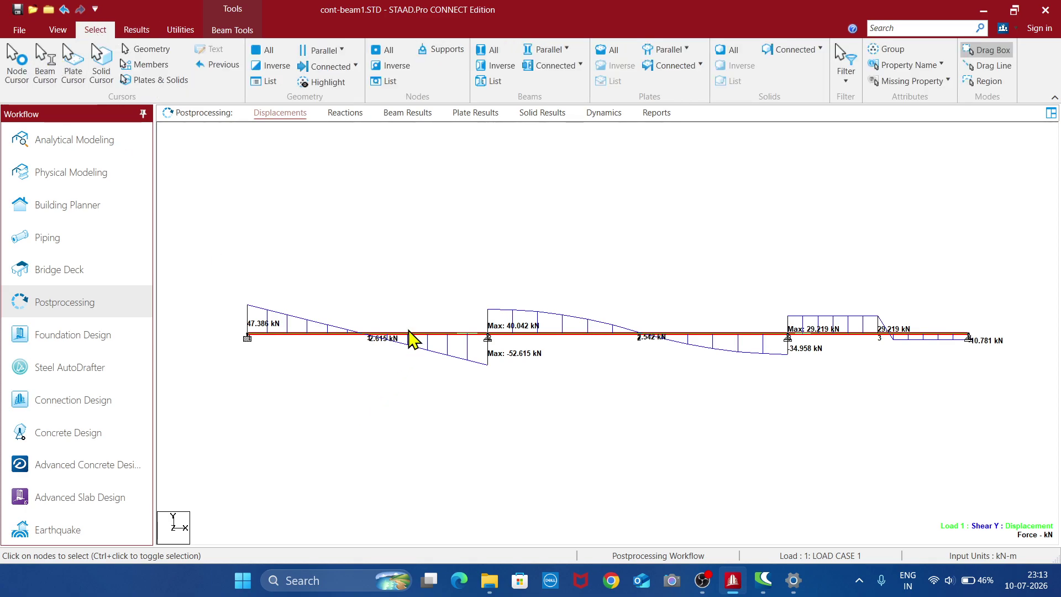
pyautogui.doubleClick(409, 334)
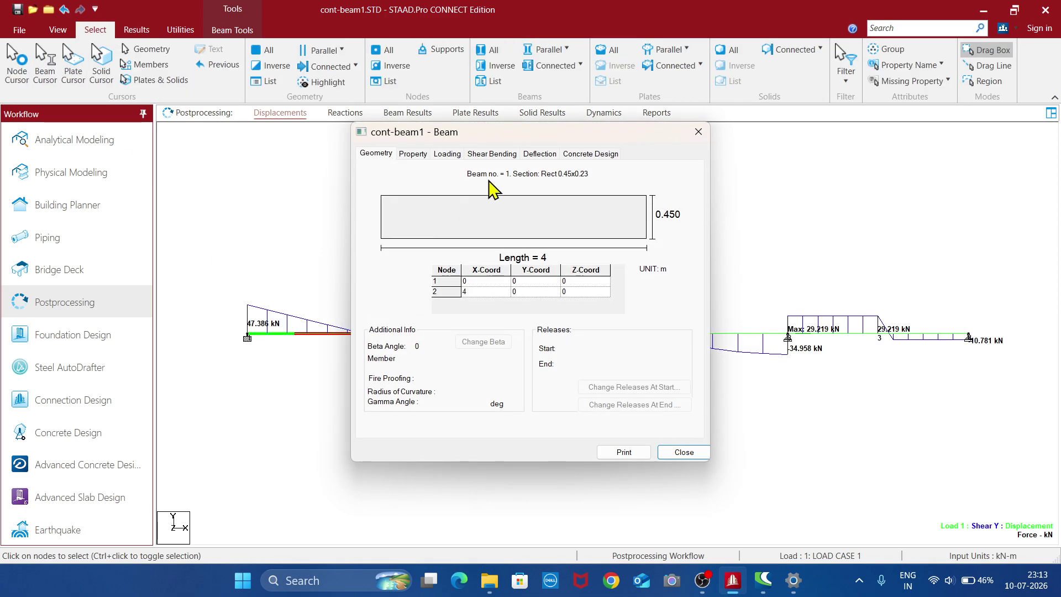
pyautogui.click(414, 155)
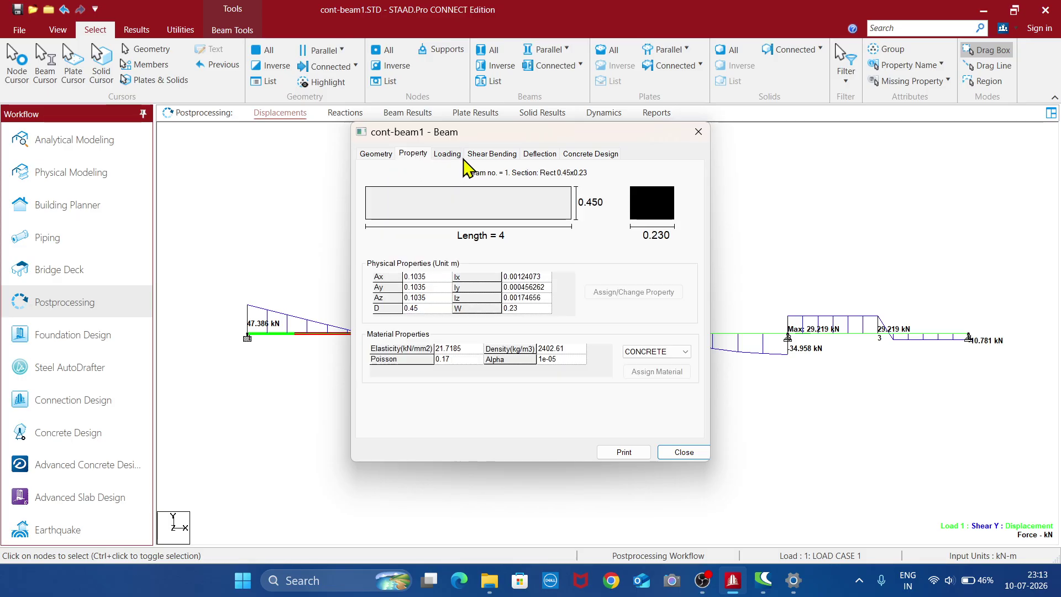
pyautogui.click(450, 154)
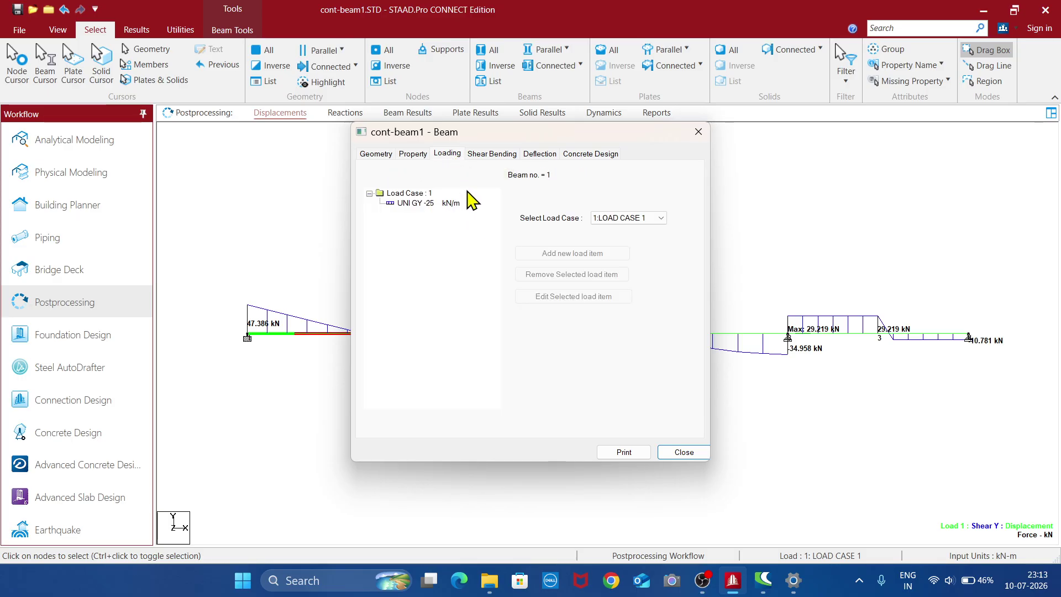
# - Examine beam 1's Bending-Z and Shear-Y diagrams, global Y-direction deflection and concrete design, and close its details
pyautogui.click(492, 155)
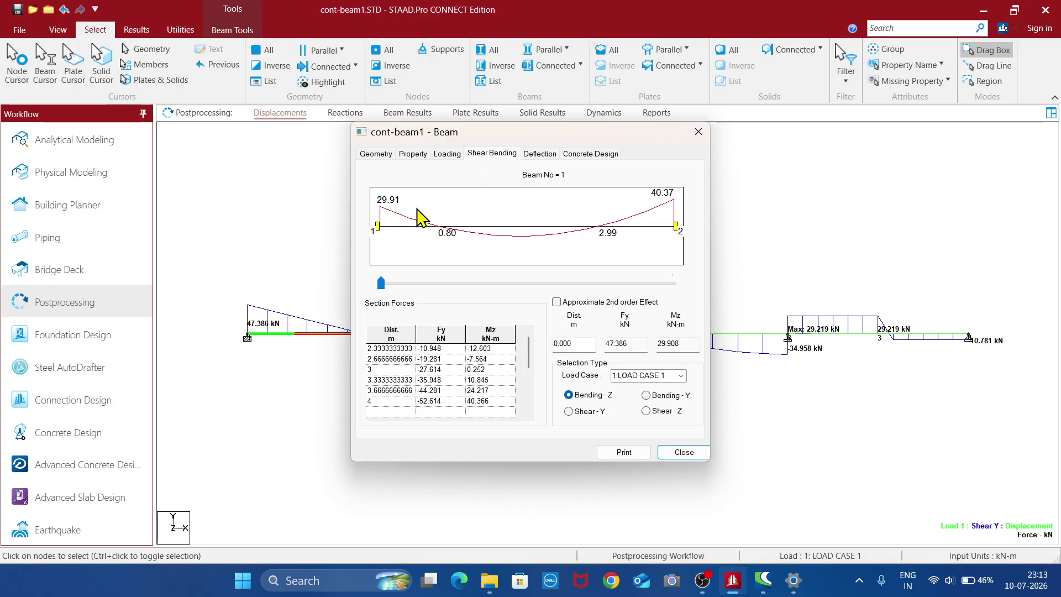
pyautogui.click(570, 411)
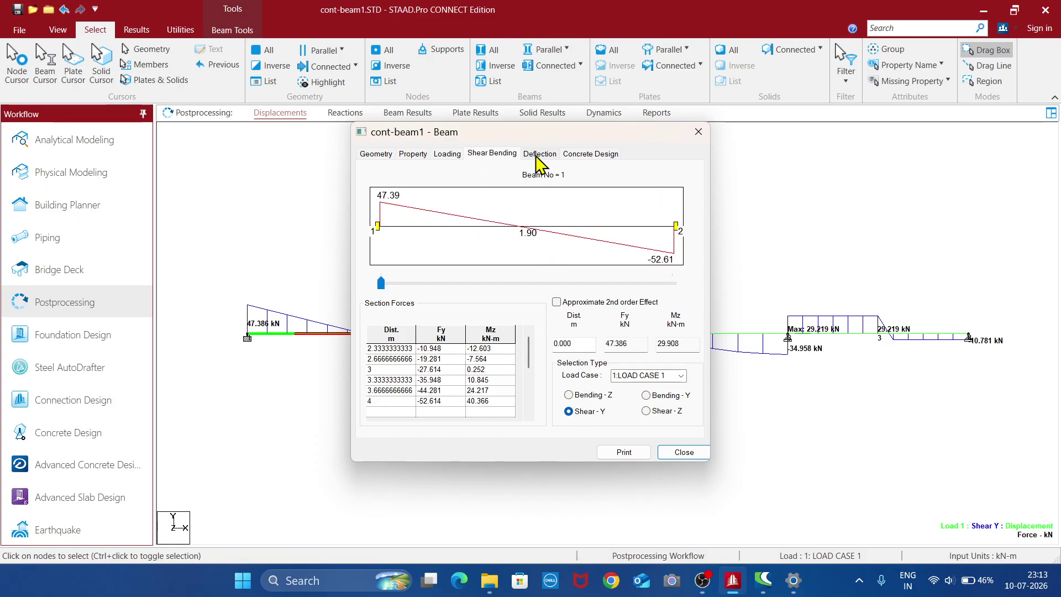
pyautogui.click(538, 155)
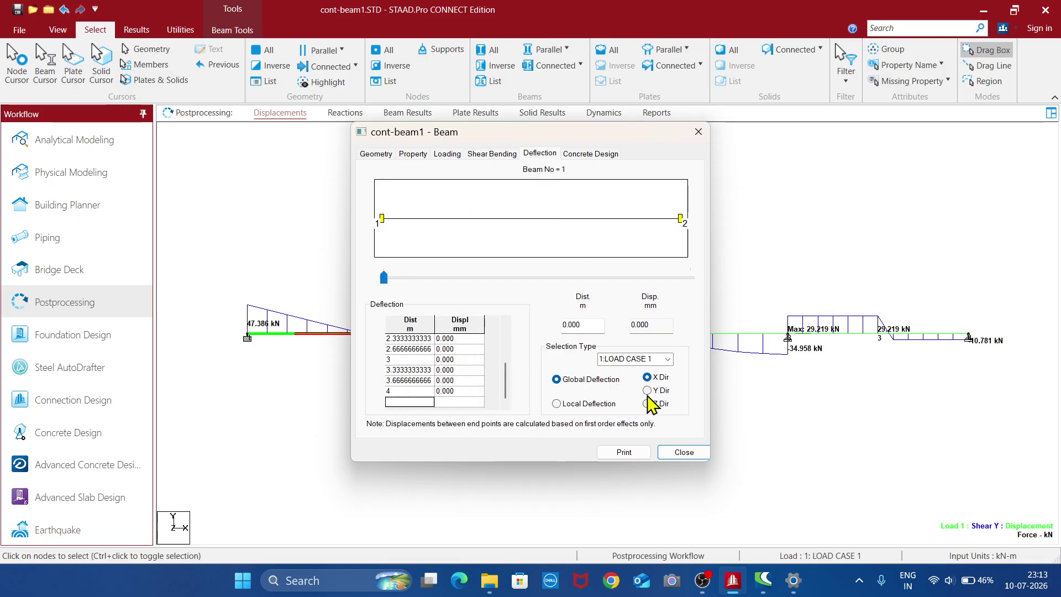
pyautogui.click(648, 390)
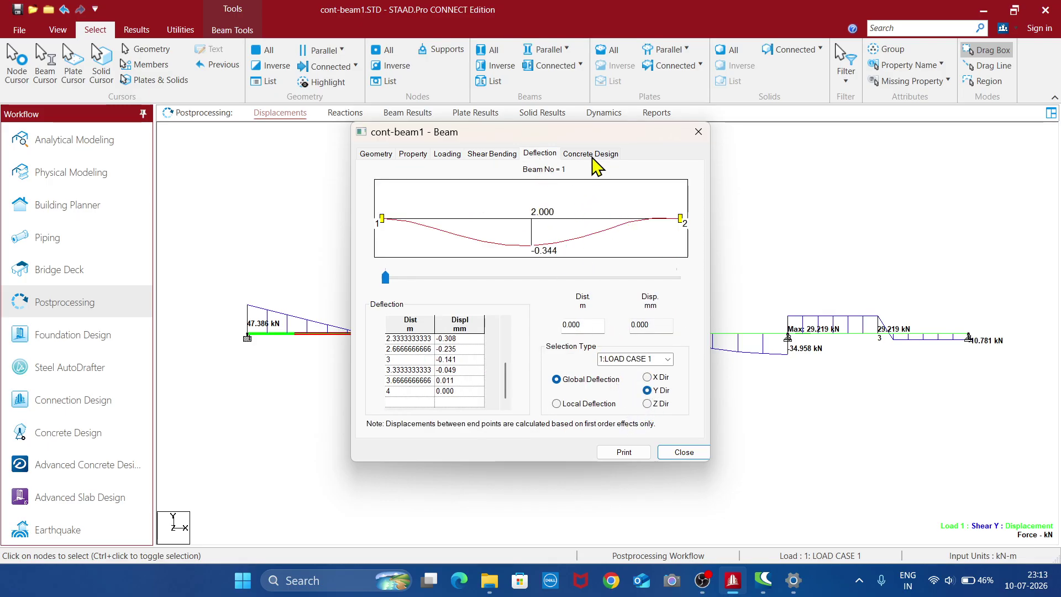
pyautogui.click(591, 155)
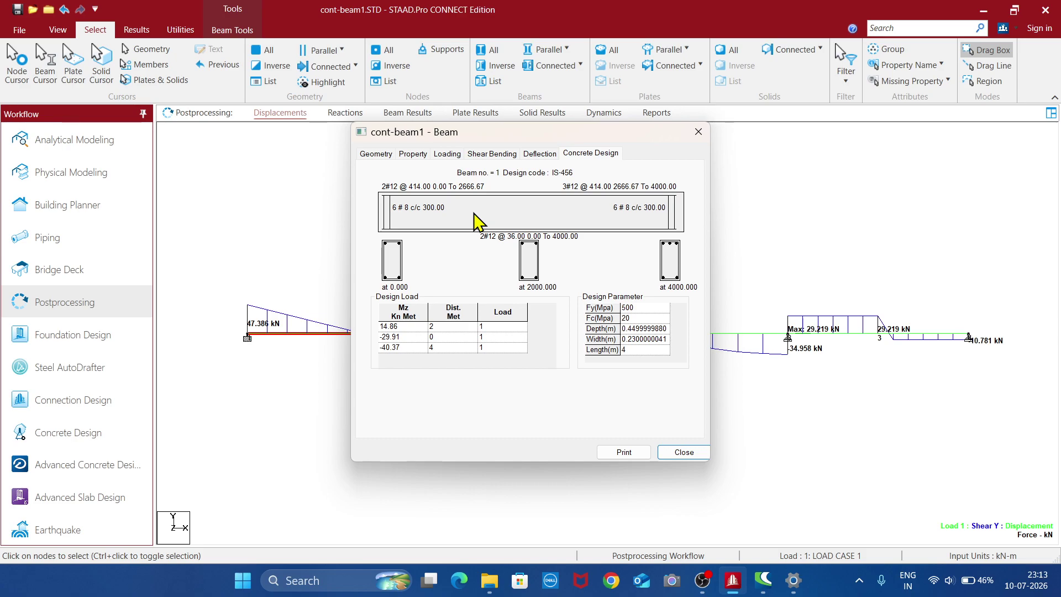
pyautogui.click(684, 454)
# - Open the details of beam 2 and review its geometry, section properties and loading
pyautogui.click(599, 335)
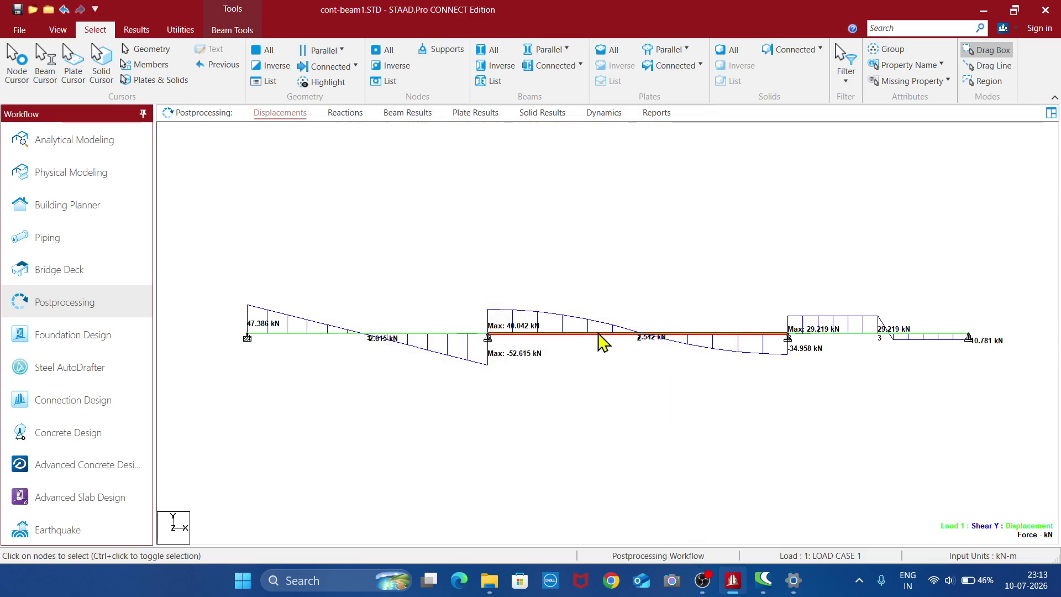
pyautogui.doubleClick(598, 335)
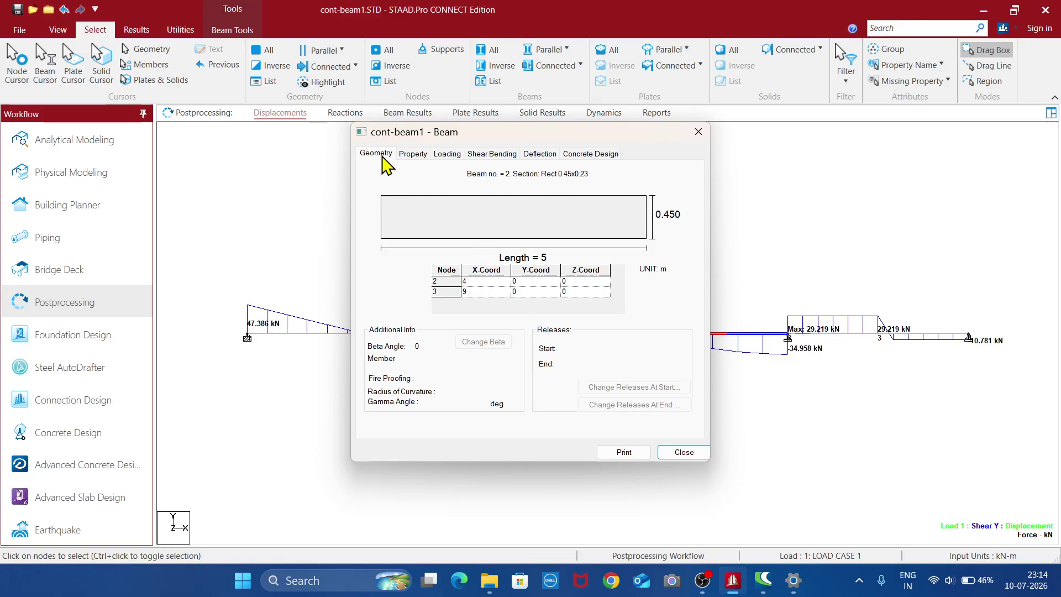
pyautogui.click(413, 156)
pyautogui.click(448, 156)
# - Examine beam 2's Bending-Z and Shear-Y diagrams, global Y-direction deflection and concrete design
pyautogui.click(491, 155)
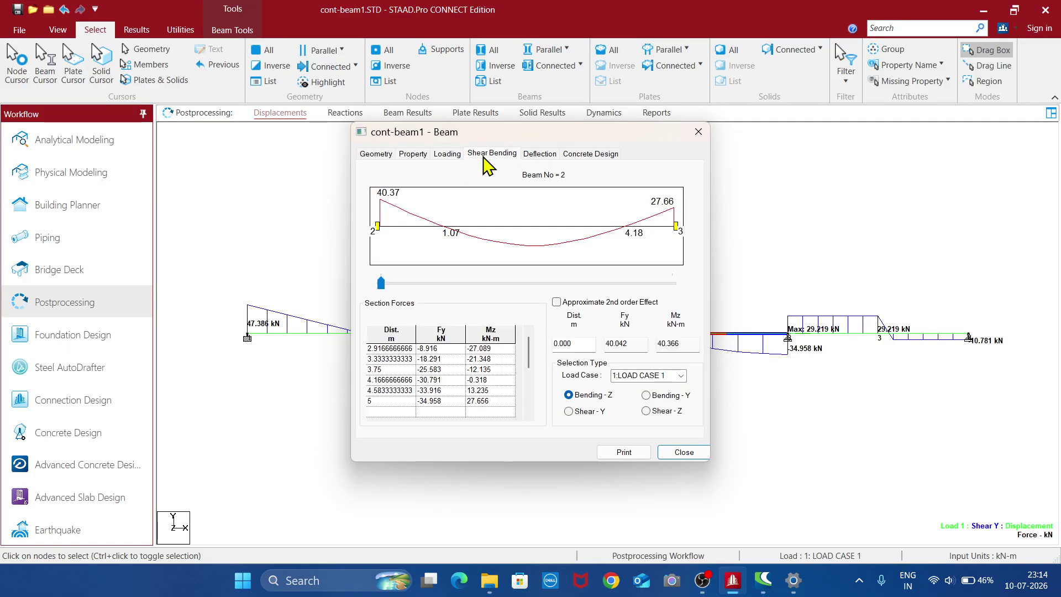
pyautogui.click(569, 411)
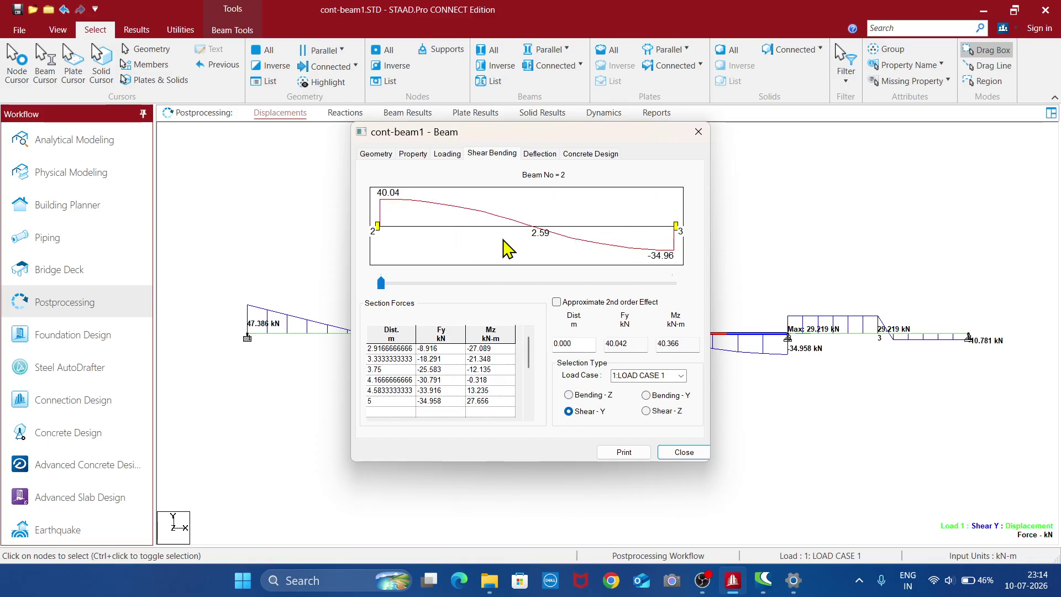
pyautogui.click(540, 153)
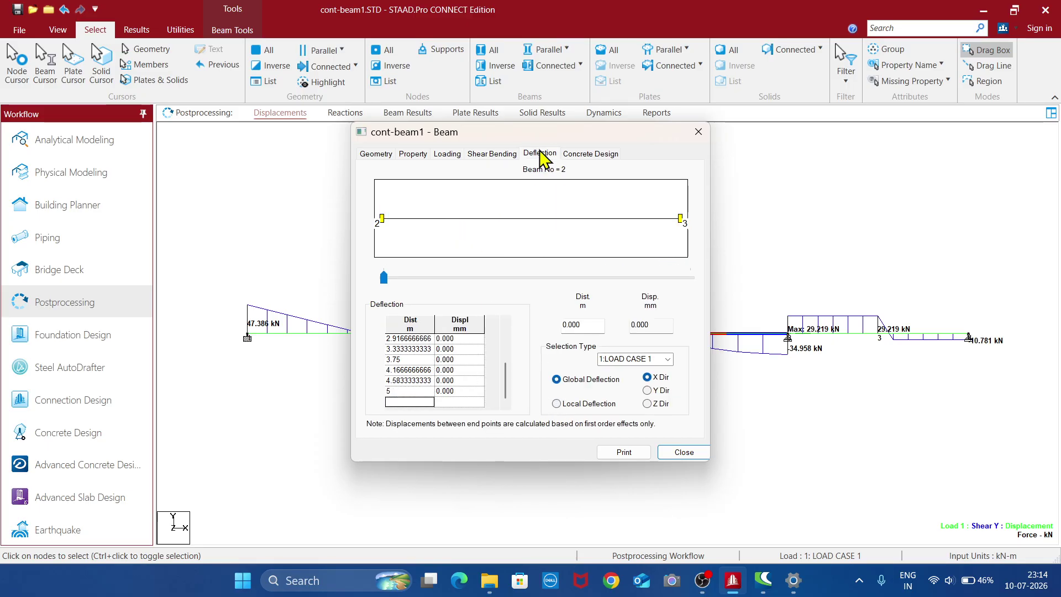
pyautogui.click(655, 392)
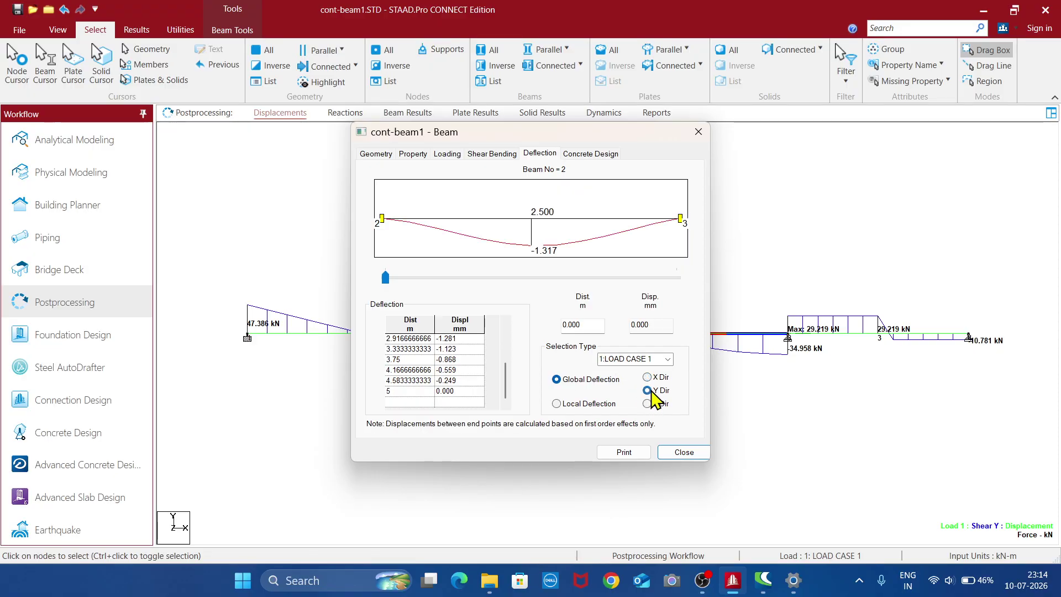
pyautogui.click(595, 154)
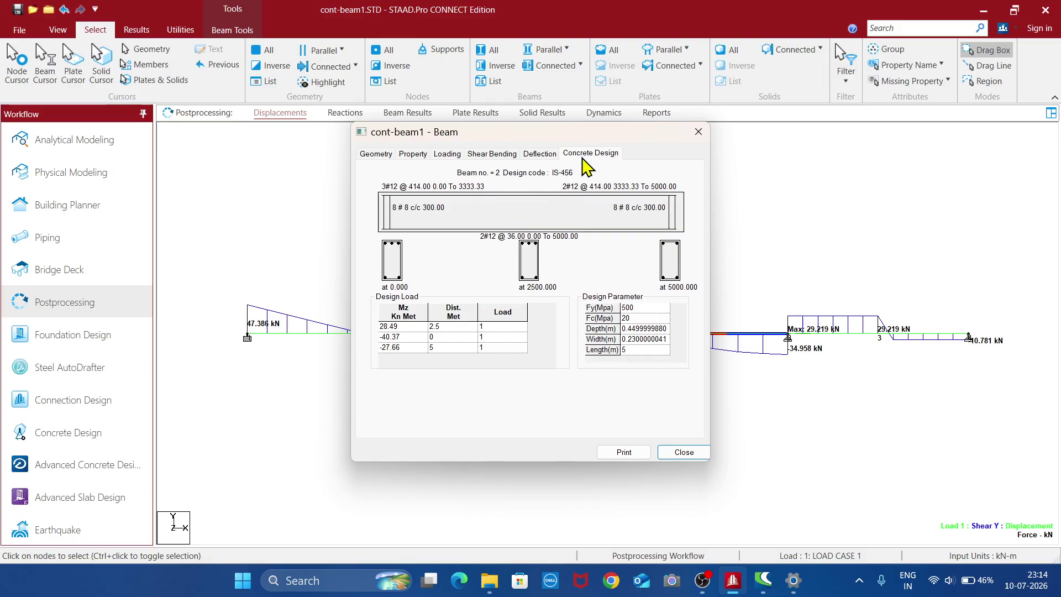
# - Close beam 2's details, then open the details of beam 3 and review its geometry, section properties and loading
pyautogui.click(680, 455)
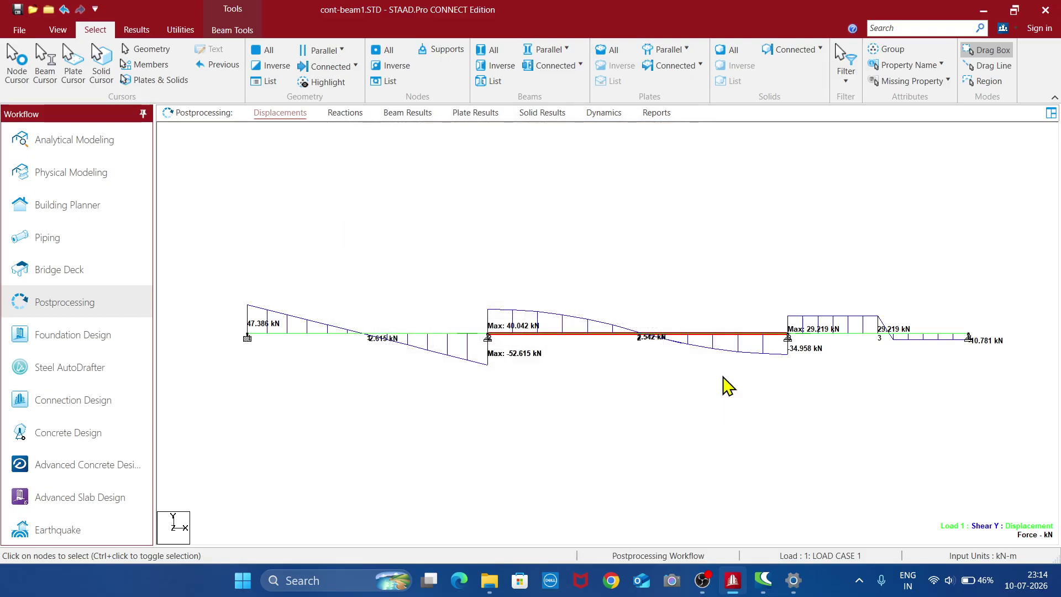
pyautogui.doubleClick(856, 337)
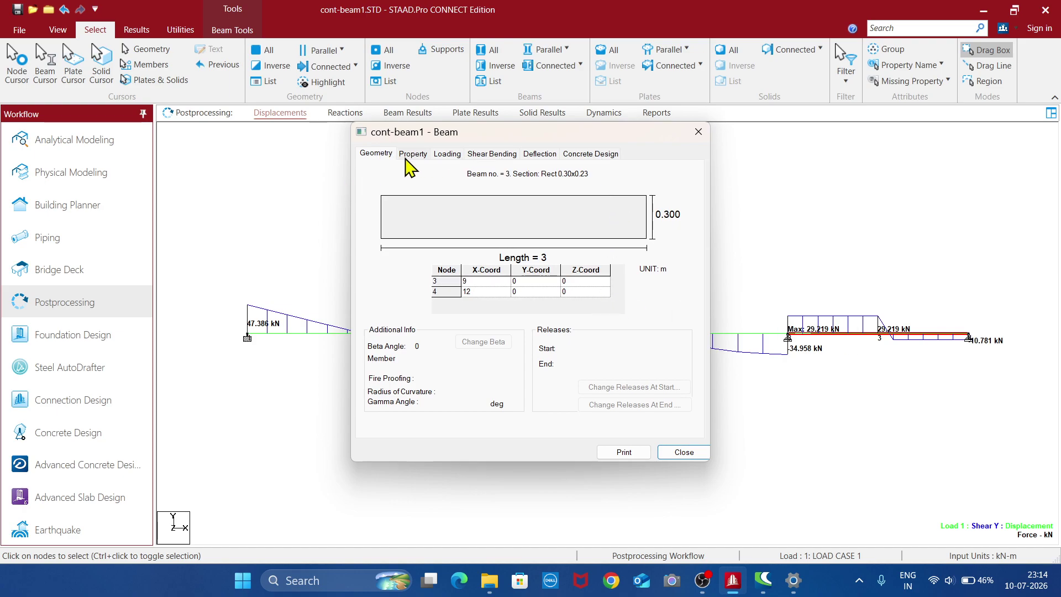
pyautogui.click(403, 157)
pyautogui.click(446, 155)
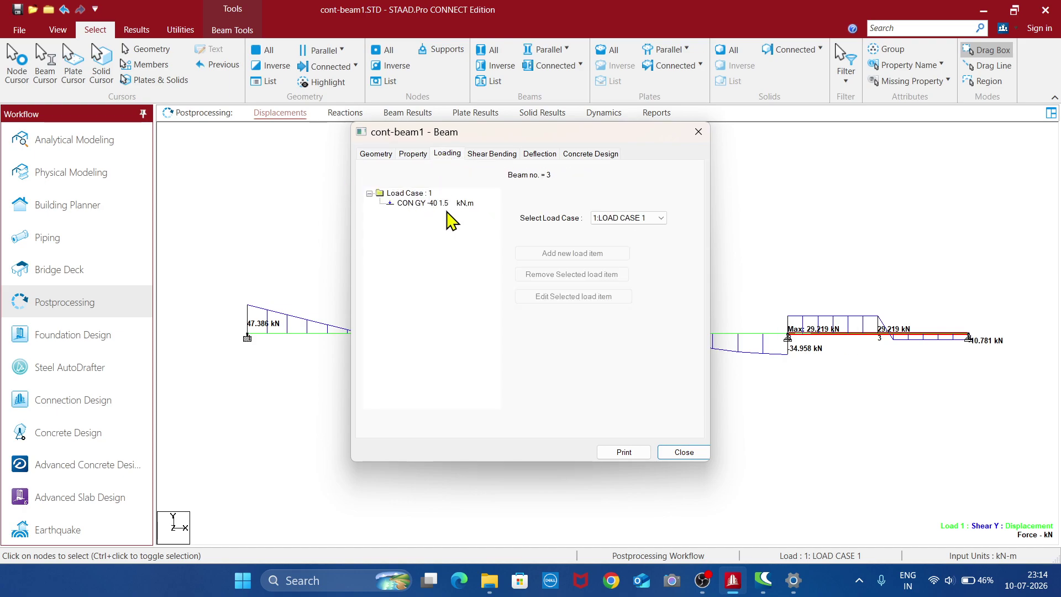
# - Examine beam 3's Bending-Z and Shear-Y diagrams and concrete design, and close its details
pyautogui.click(500, 156)
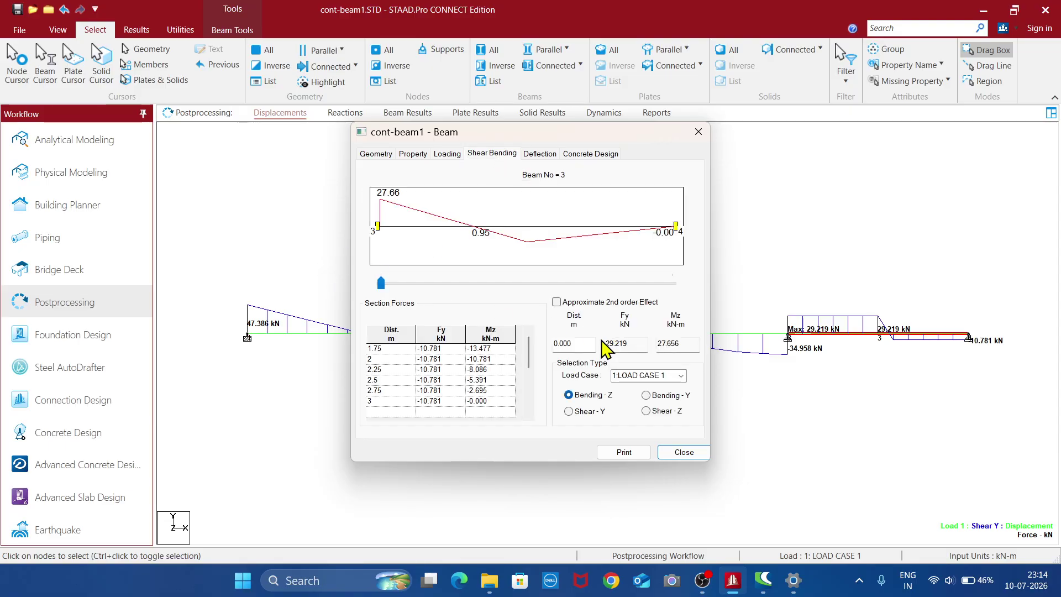
pyautogui.click(569, 411)
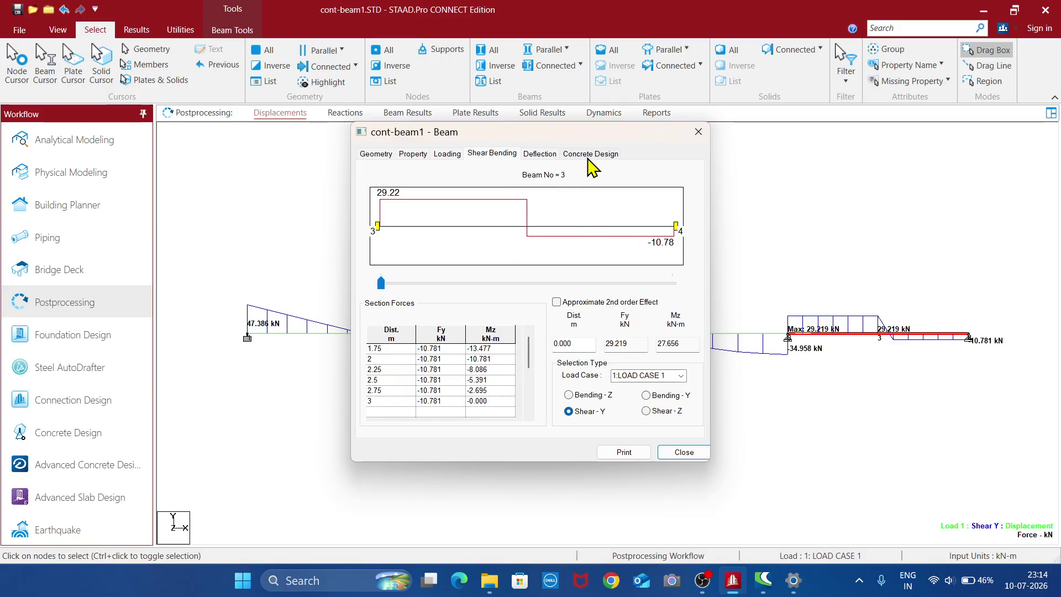
pyautogui.click(590, 155)
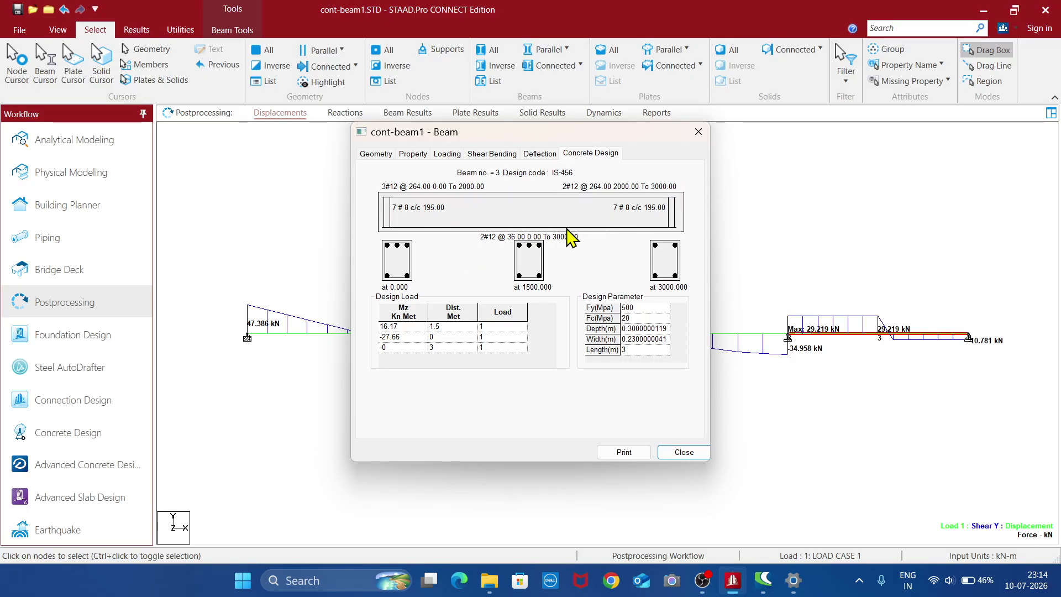
pyautogui.click(684, 453)
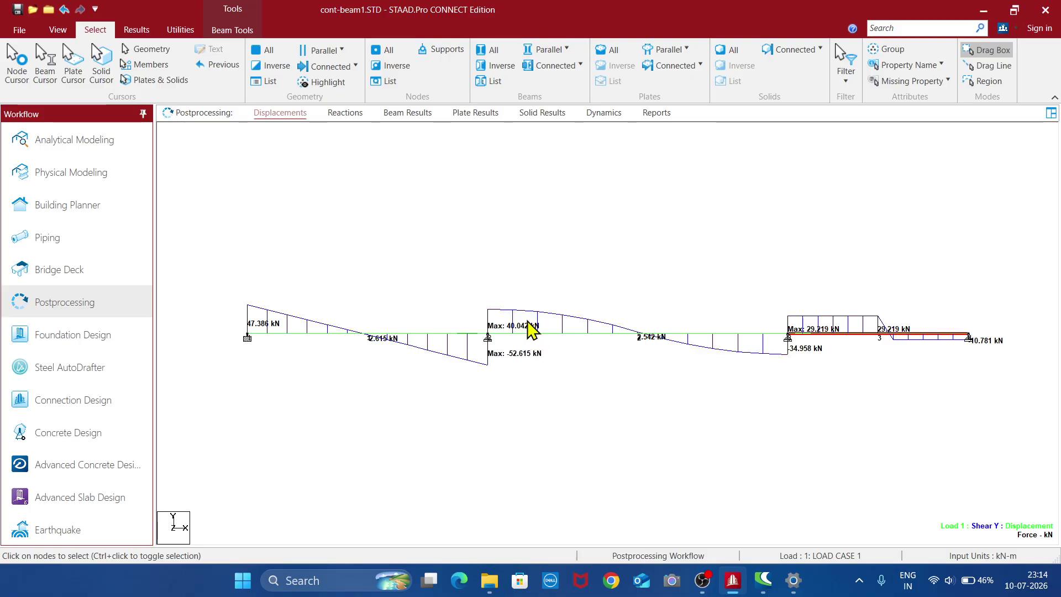
# - Open the analysis output in a maximized viewer and go to the BEAM design results
pyautogui.click(187, 32)
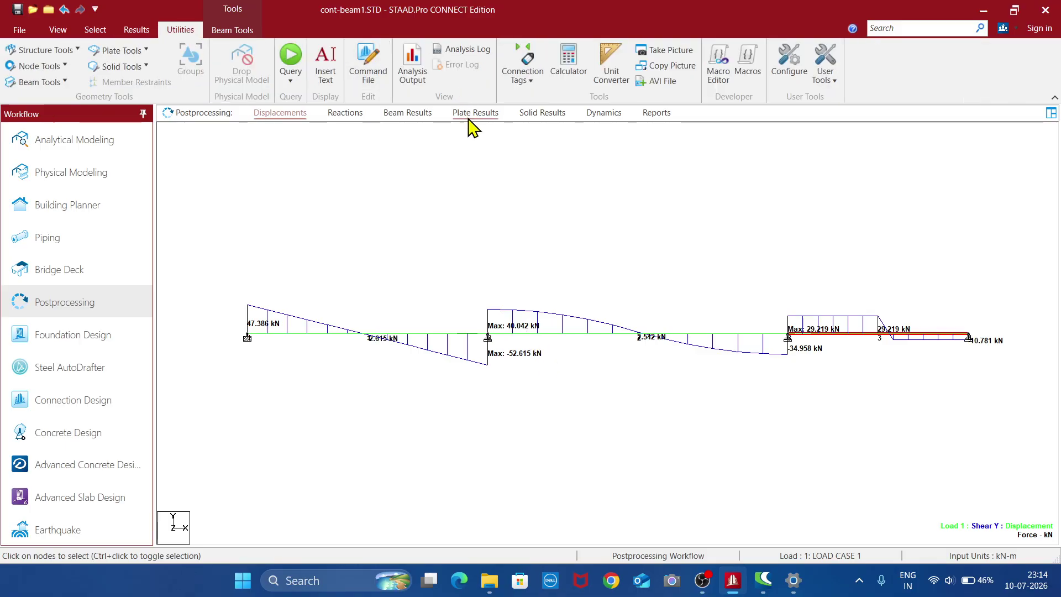
pyautogui.click(414, 77)
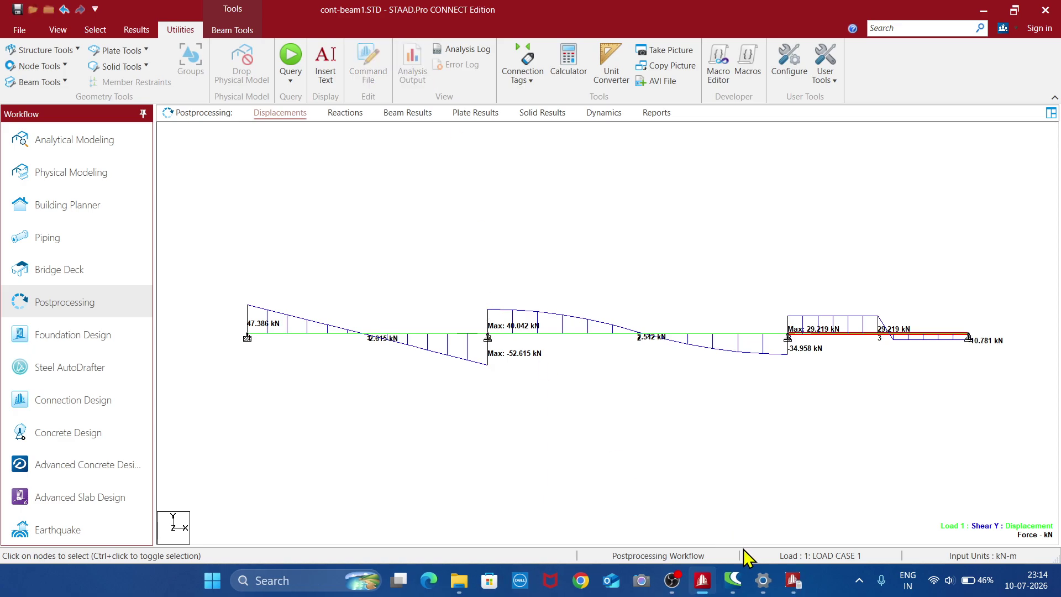
pyautogui.click(794, 581)
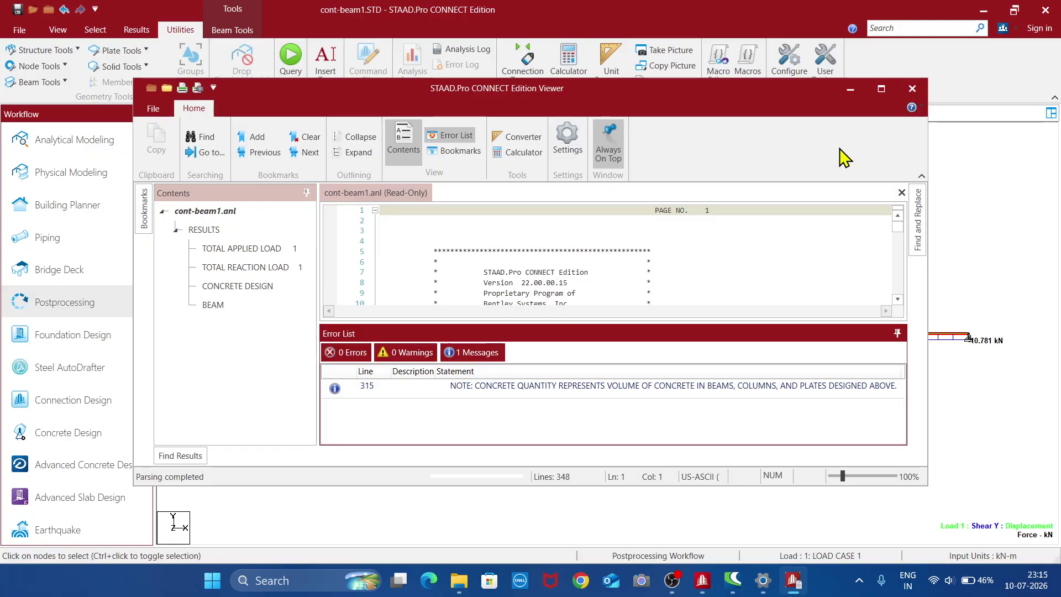
pyautogui.click(884, 87)
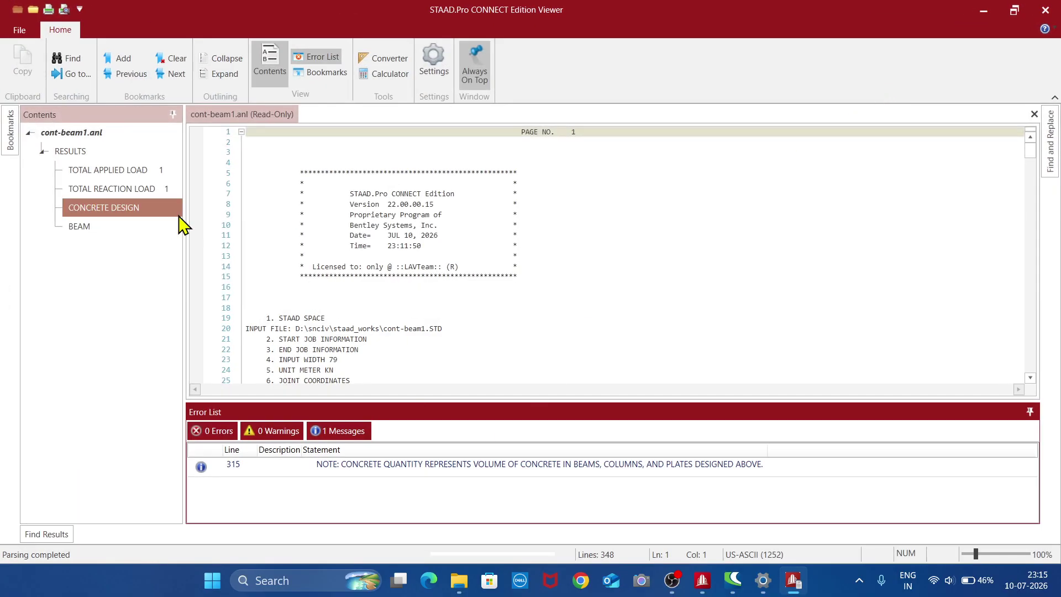
pyautogui.click(88, 228)
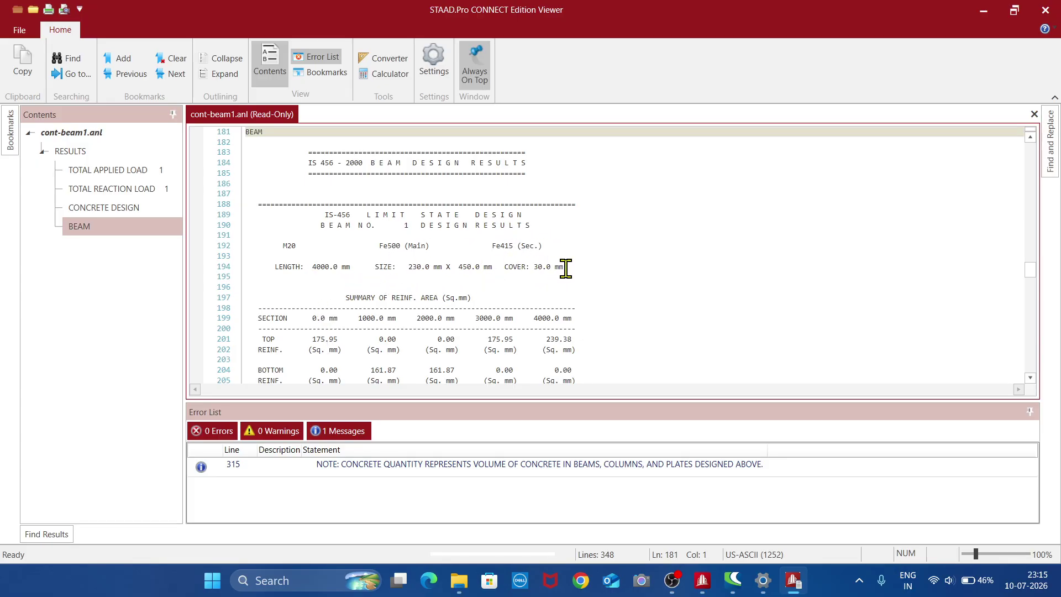
# - Review beam 1's required and provided reinforcement summaries in the IS-456 design results
pyautogui.scroll(-1, 565, 268)
pyautogui.scroll(-1, 565, 269)
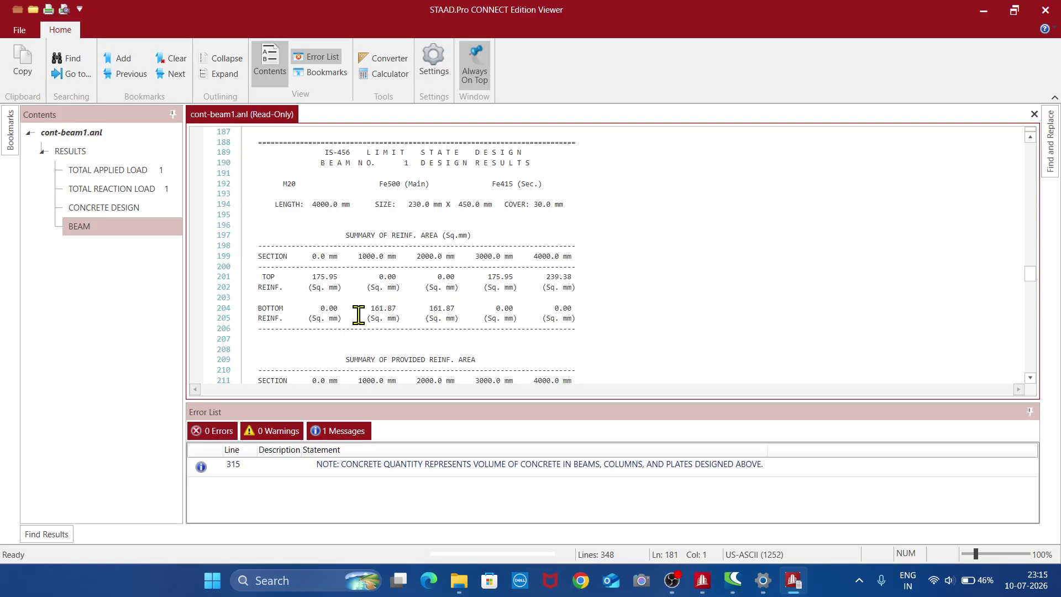
pyautogui.scroll(-5, 664, 269)
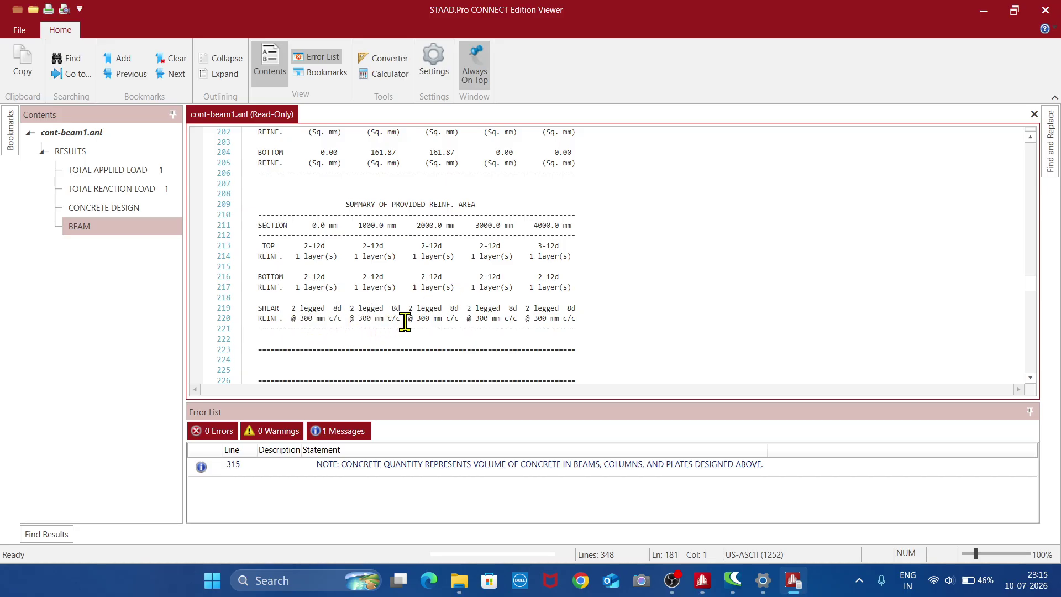
# - Review beam 2's materials, size, required reinforcement area and provided reinforcement in the design results
pyautogui.scroll(-2, 406, 321)
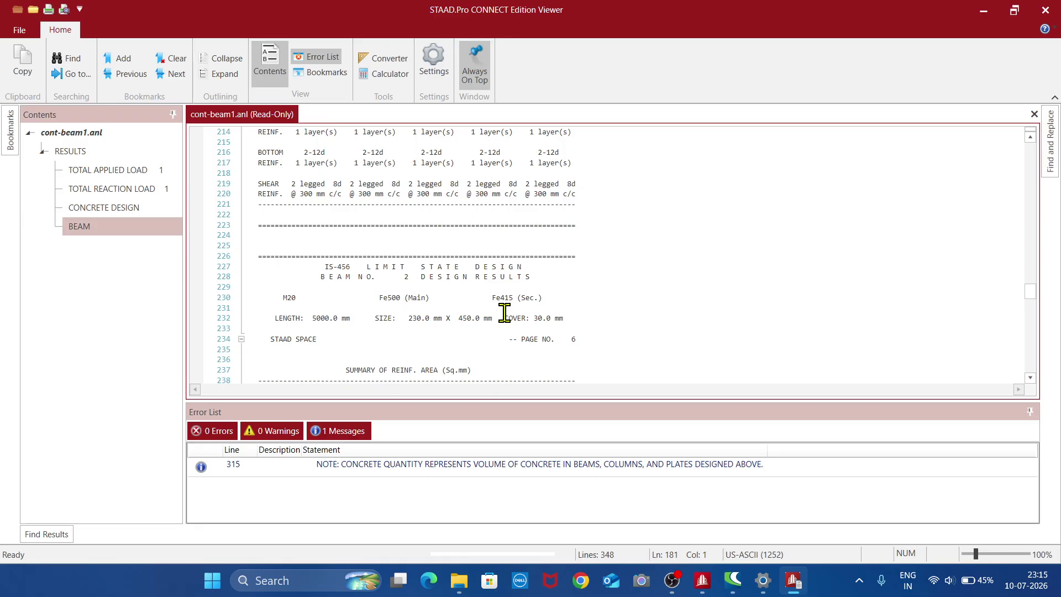
pyautogui.scroll(-2, 477, 311)
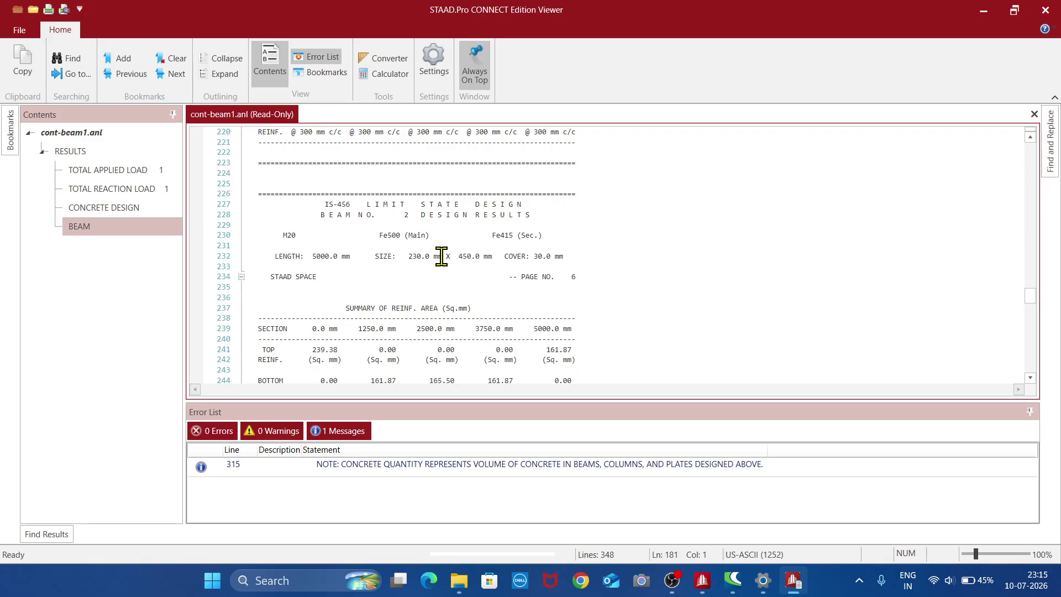
pyautogui.scroll(-1, 349, 277)
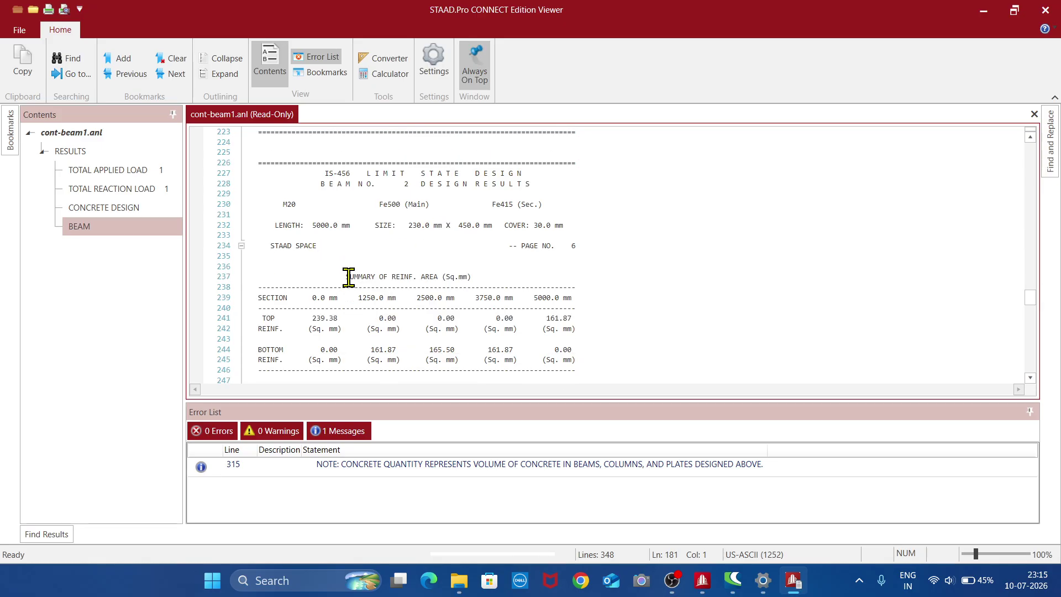
pyautogui.scroll(-2, 556, 243)
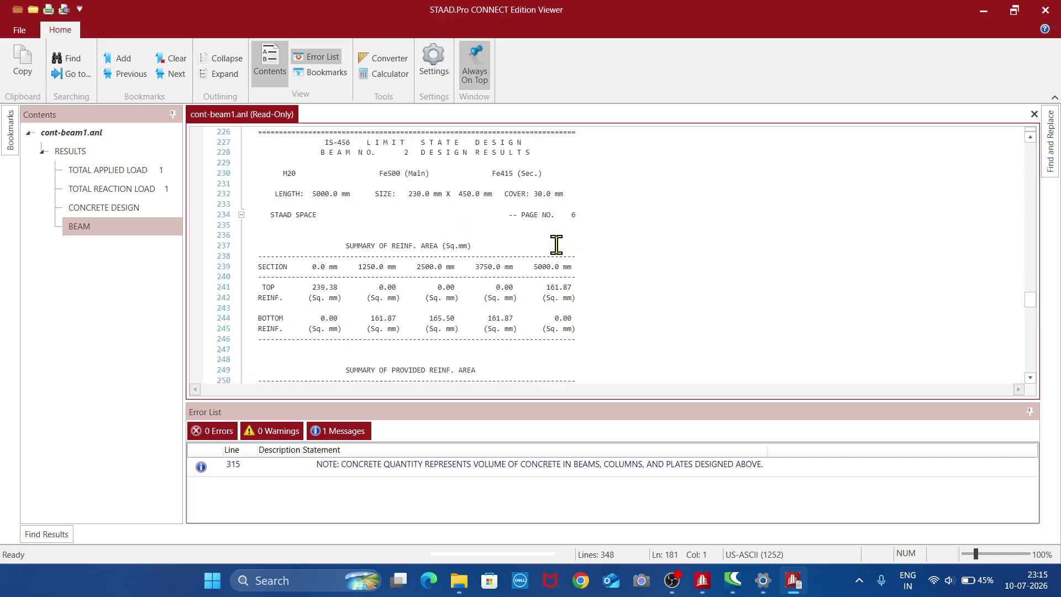
pyautogui.scroll(-4, 556, 244)
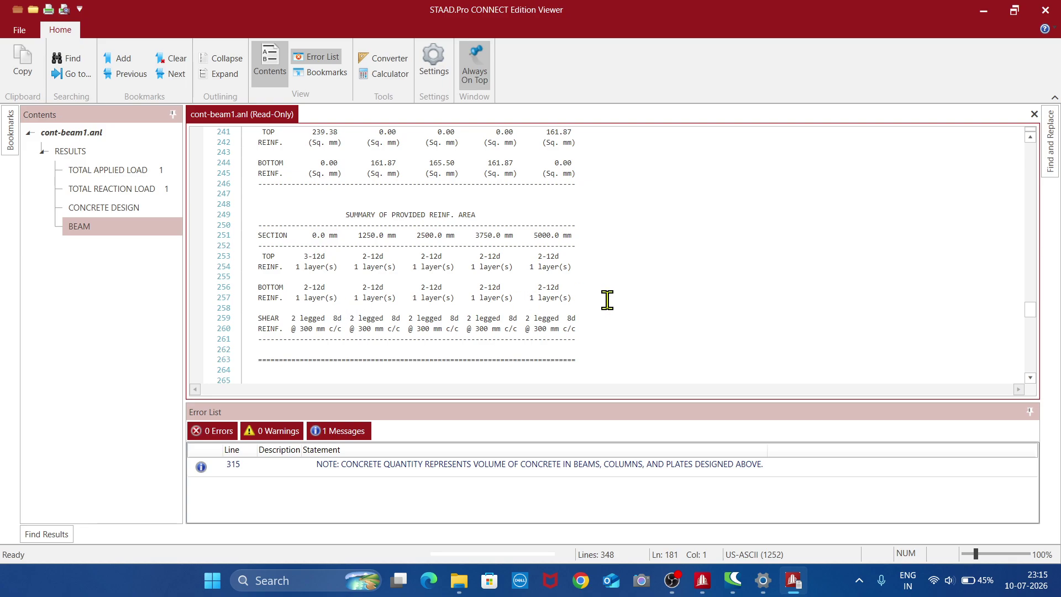
# - Review beam 3's section size, required reinforcement area and provided top, bottom and shear reinforcement
pyautogui.scroll(-1, 339, 323)
pyautogui.scroll(-7, 339, 323)
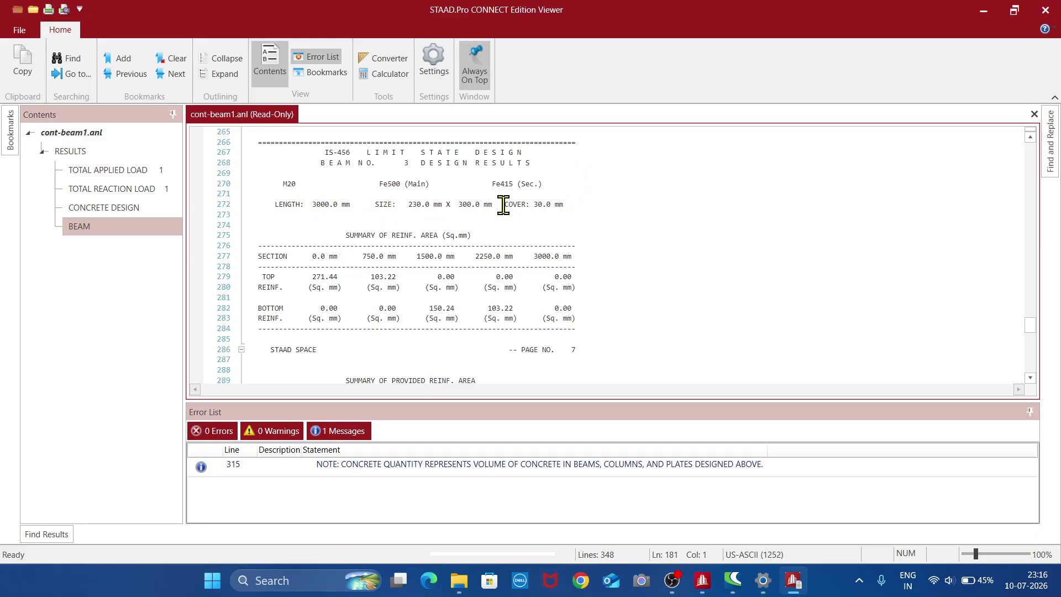
pyautogui.scroll(-4, 474, 272)
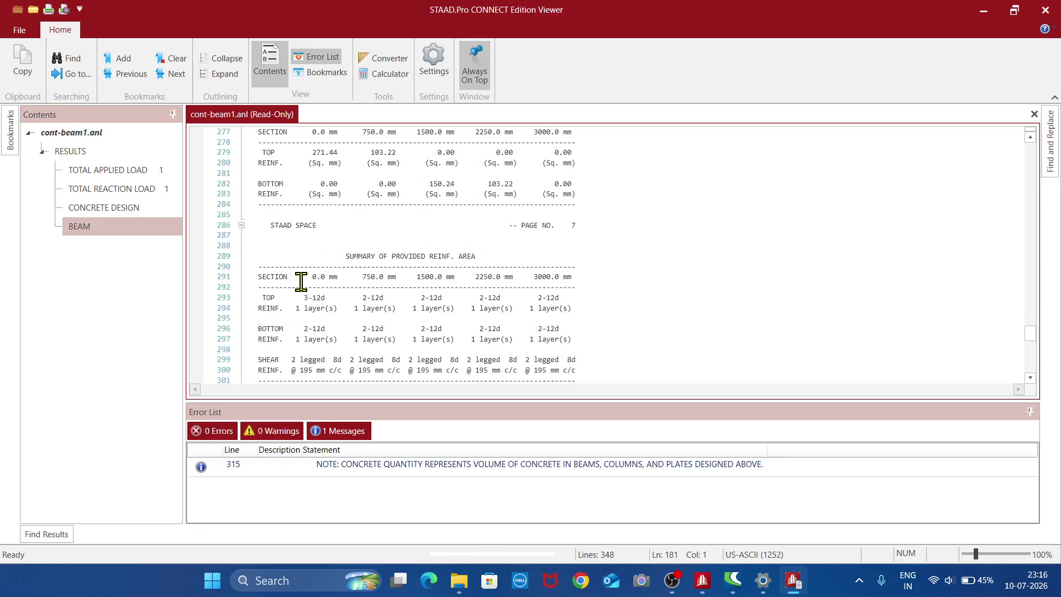
# - Check the concrete take-off for the concrete volume and bar weights, and close the analysis output
pyautogui.scroll(-7, 414, 343)
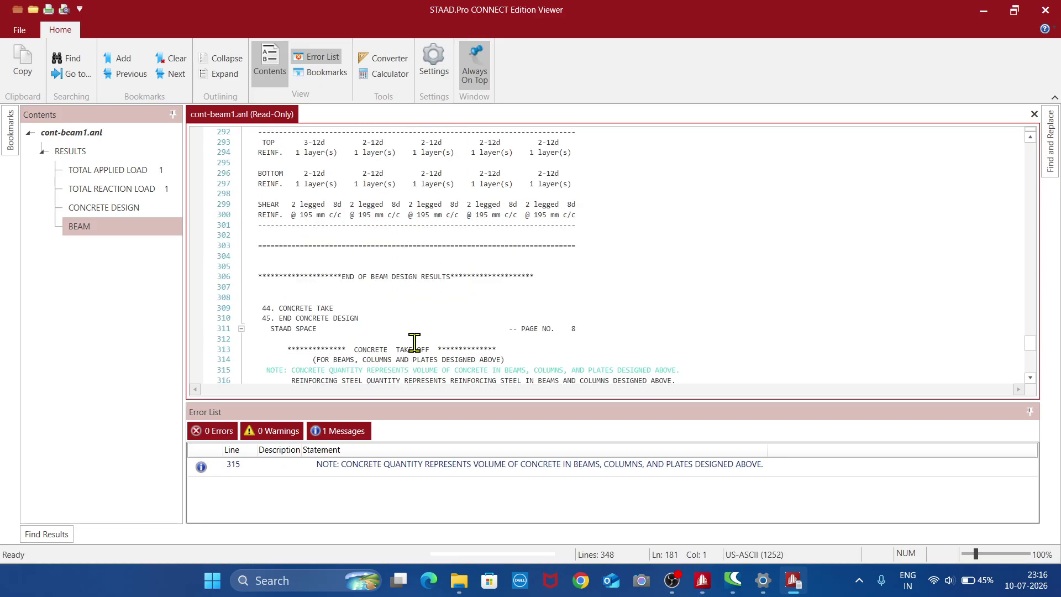
pyautogui.scroll(-2, 407, 286)
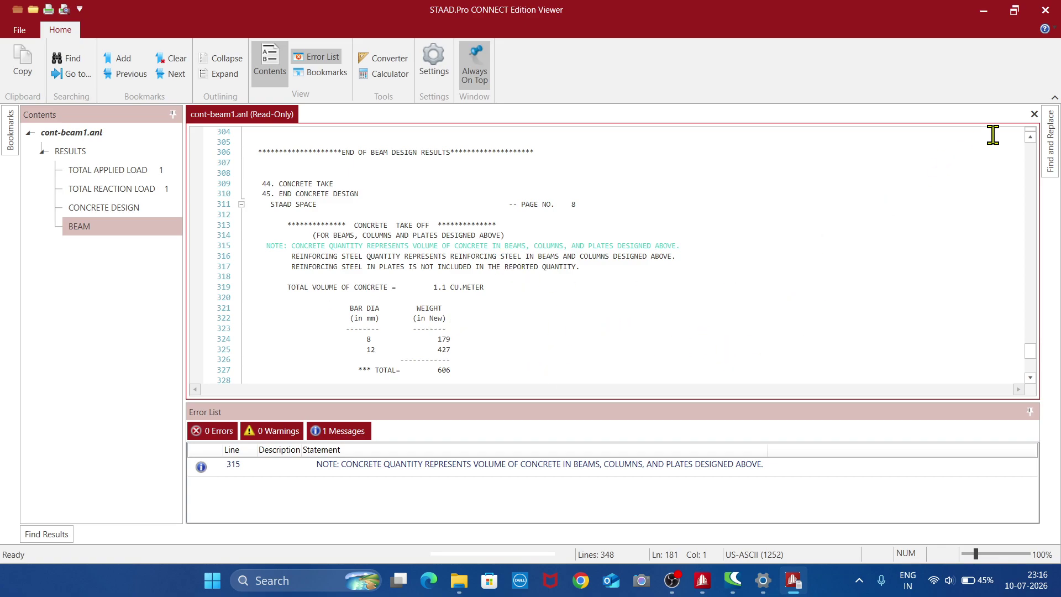
pyautogui.click(1034, 114)
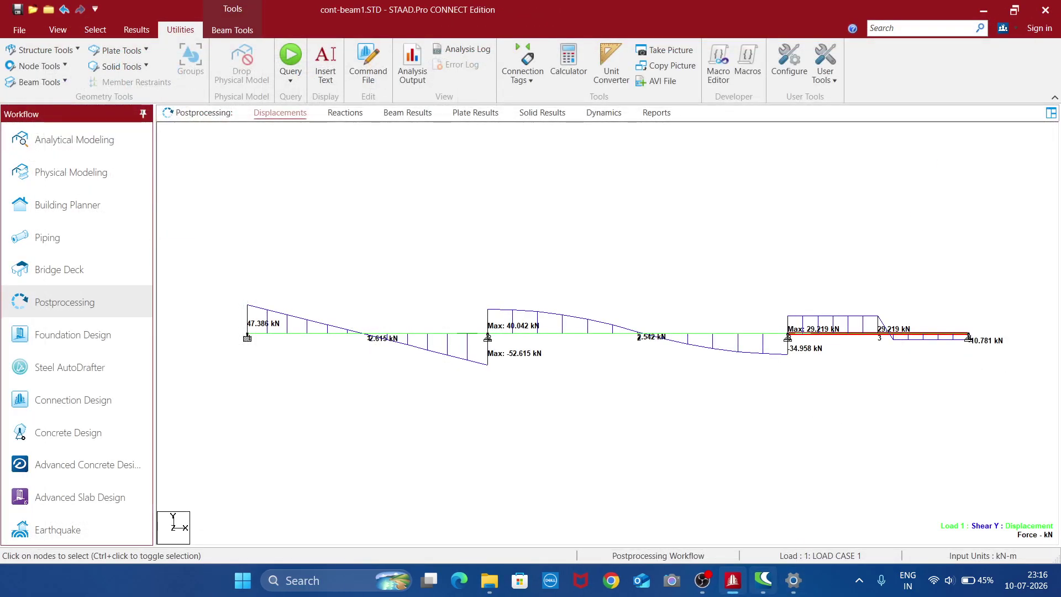